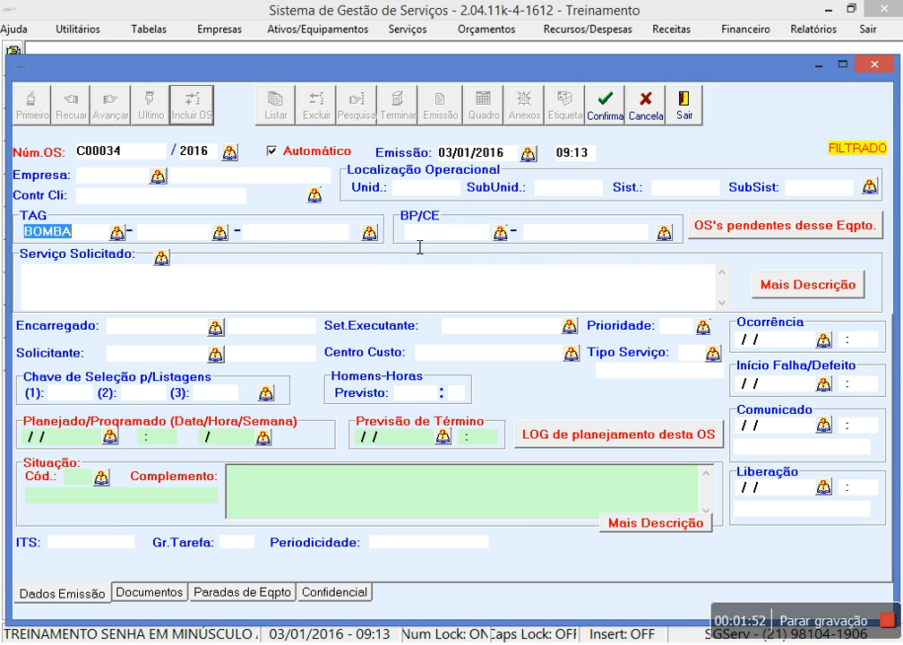
Select the equipment BOMBA-S.SOLO-02 for the service order, from the equipment lookup ordered by TAG + BP/CE
{"action": "left_click", "coordinate": [370, 234]}
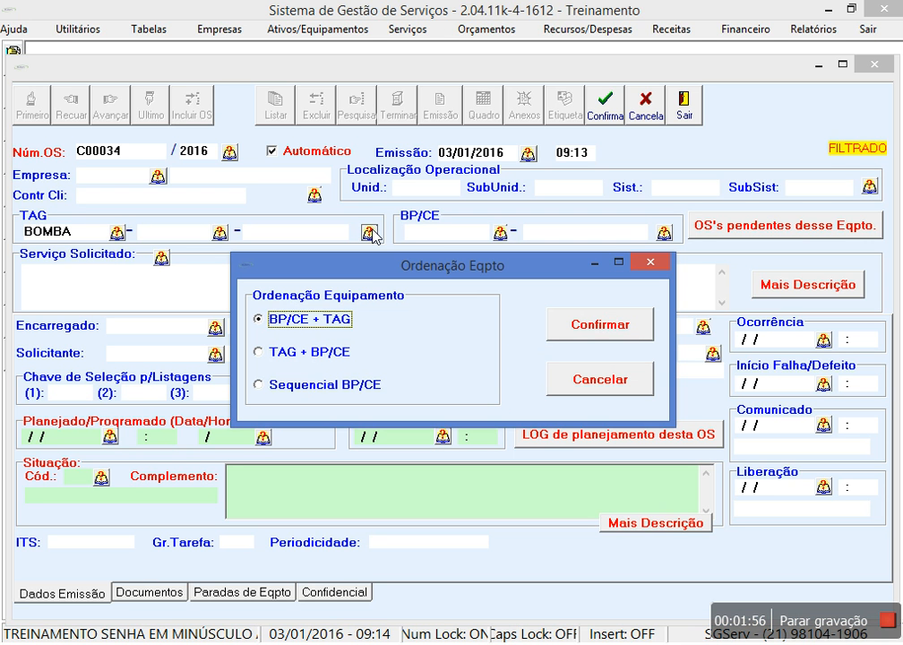
{"action": "left_click", "coordinate": [316, 352]}
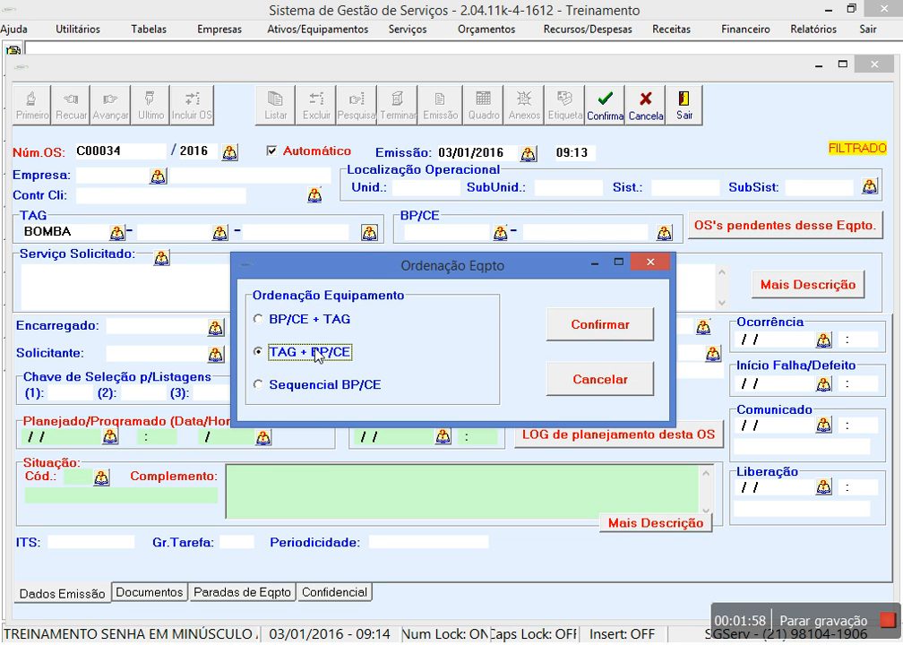
{"action": "left_click", "coordinate": [615, 337]}
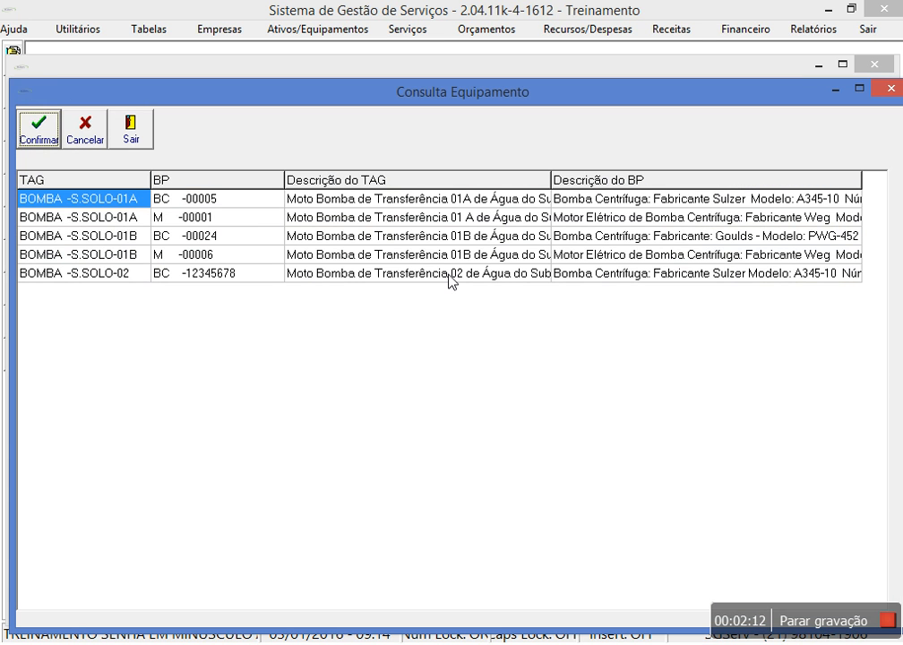
{"action": "left_click", "coordinate": [479, 276]}
{"action": "double_click", "coordinate": [479, 276]}
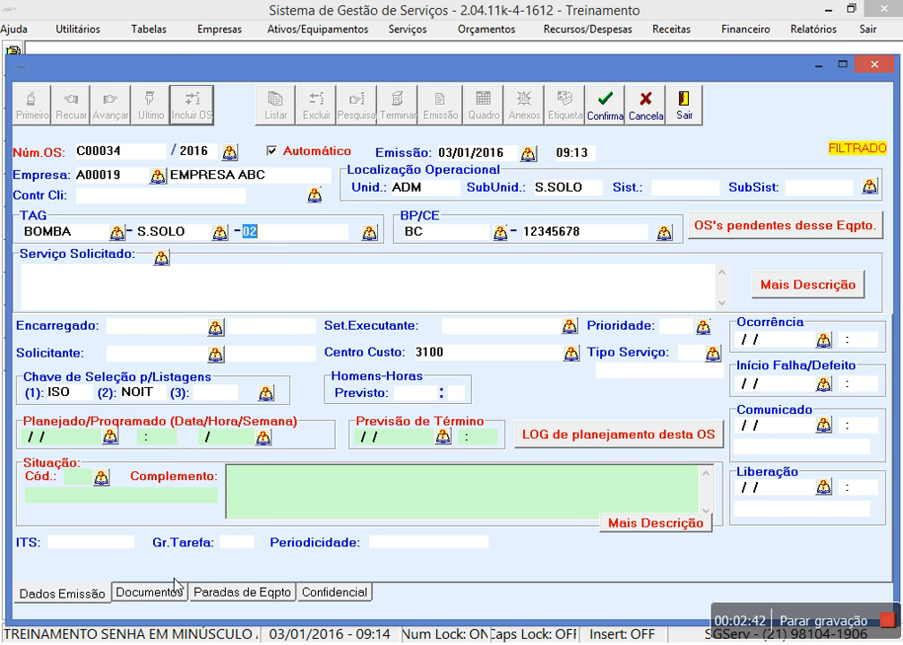
Consult the Padrões de Serviços Solicitados table, viewing its list, the AQUE record and the blank entry form, and close it
{"action": "left_click", "coordinate": [156, 34]}
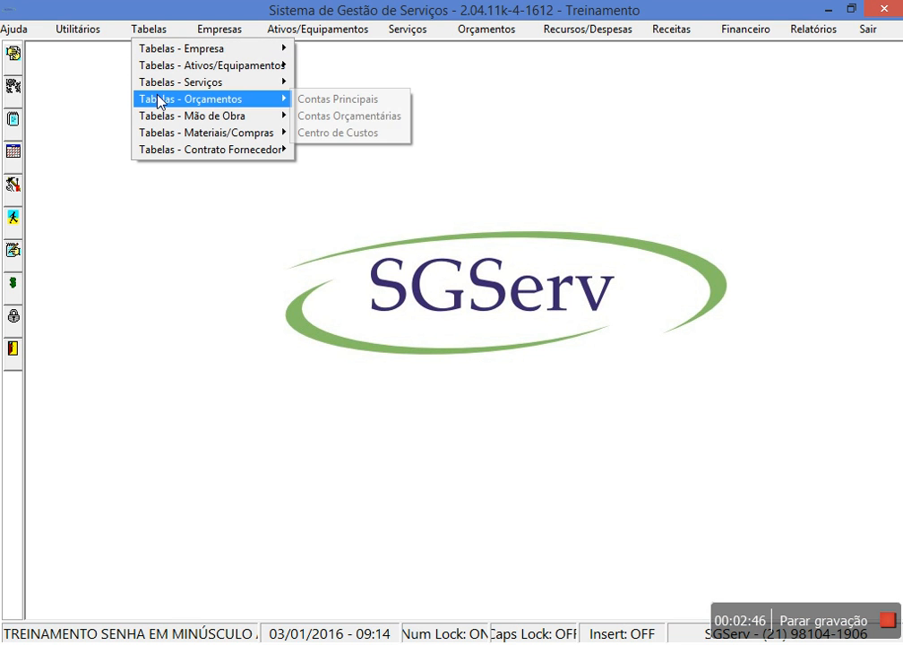
{"action": "mouse_move", "coordinate": [171, 85]}
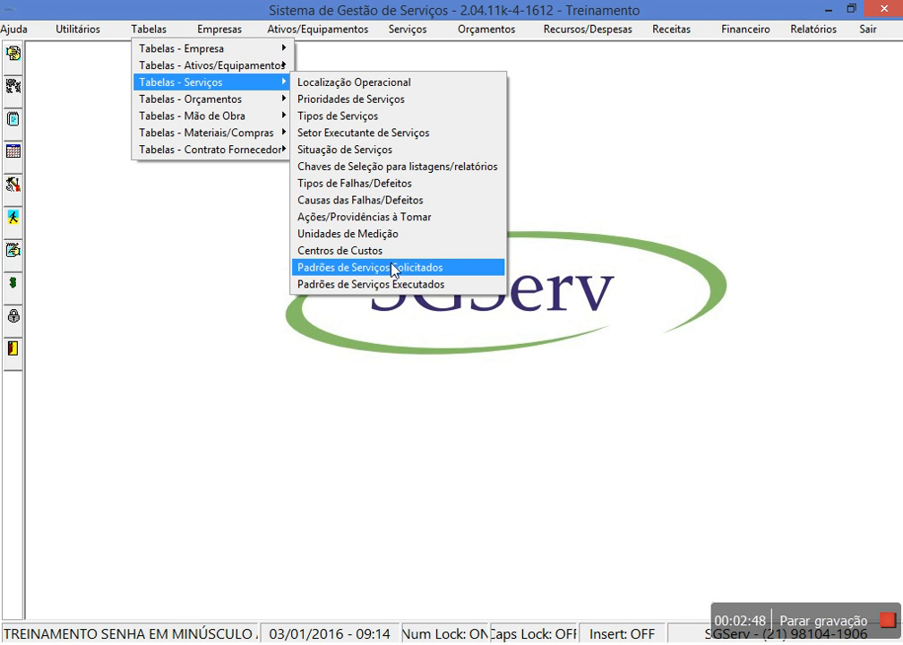
{"action": "left_click", "coordinate": [308, 267]}
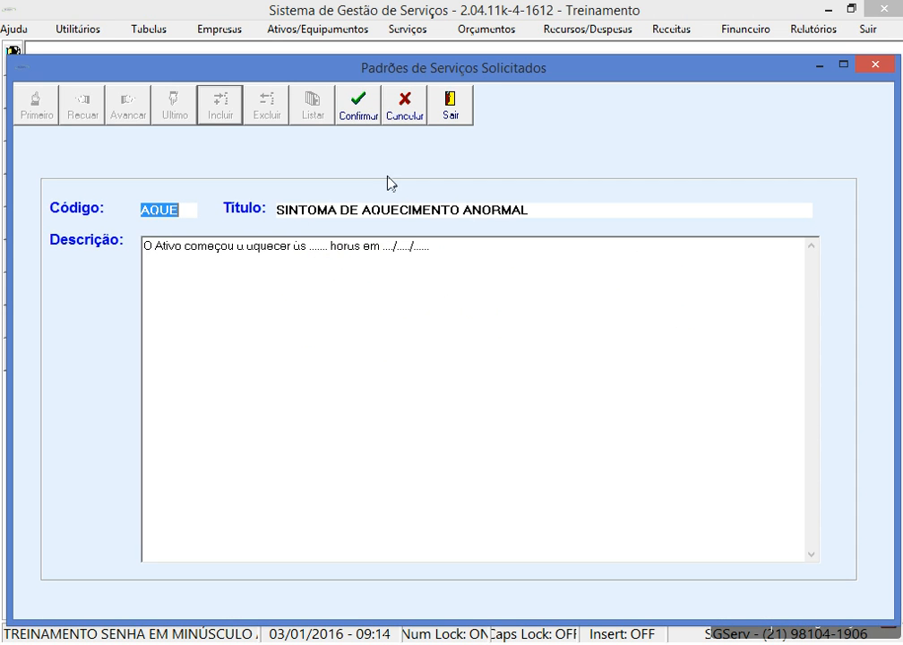
{"action": "left_click", "coordinate": [367, 108]}
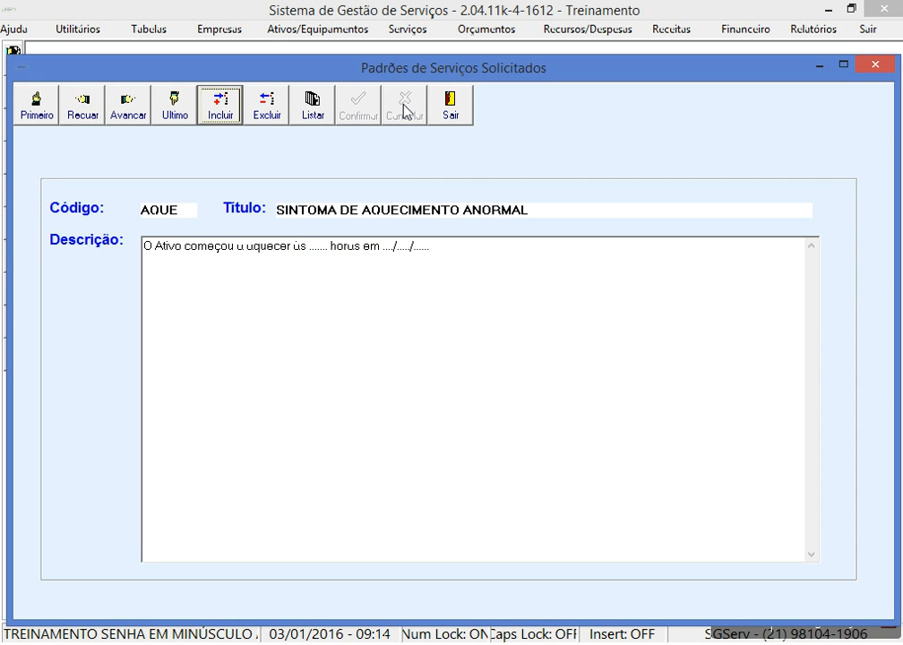
{"action": "left_click", "coordinate": [323, 115]}
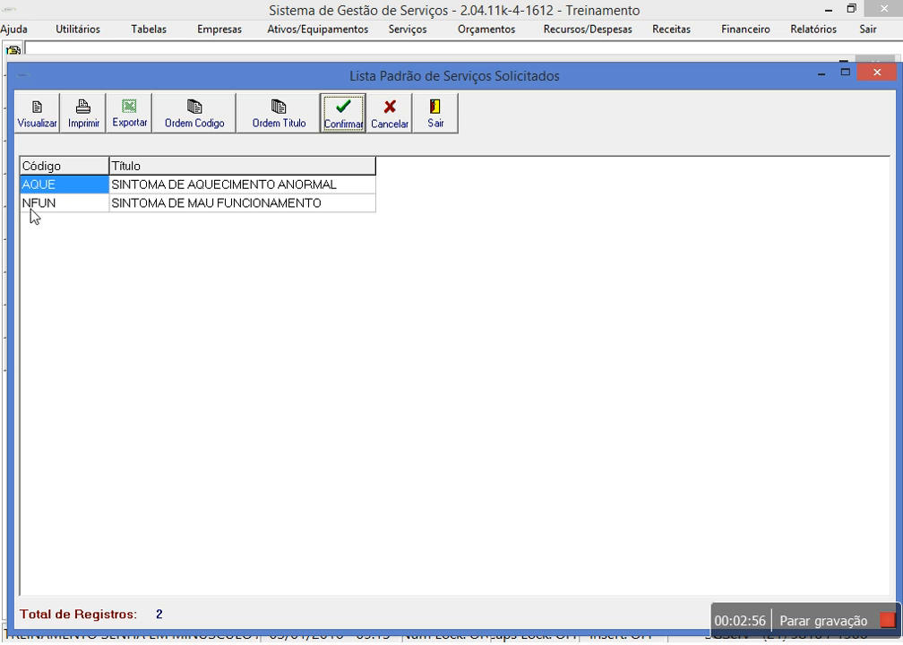
{"action": "double_click", "coordinate": [277, 185]}
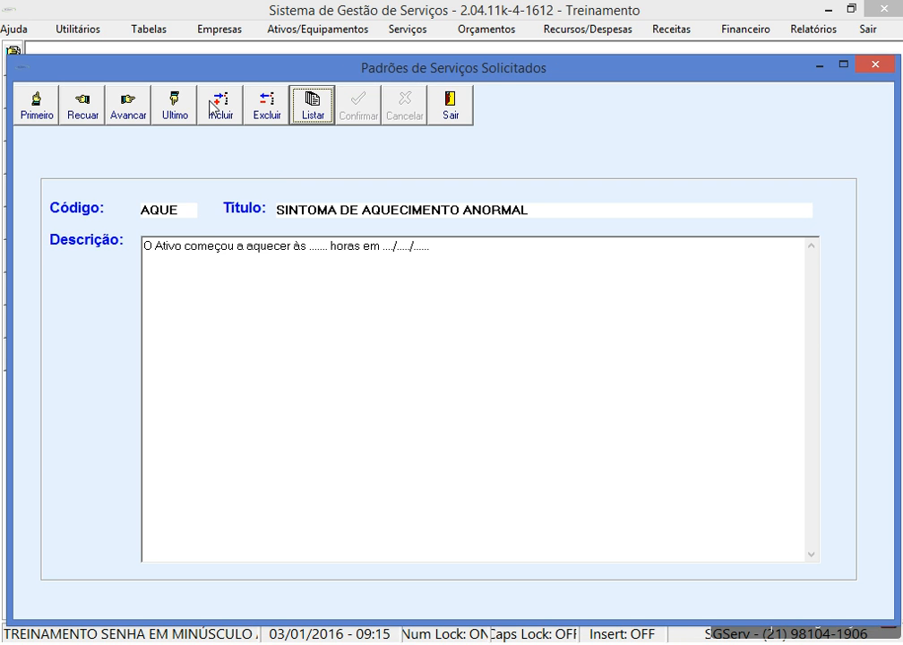
{"action": "left_click", "coordinate": [215, 107]}
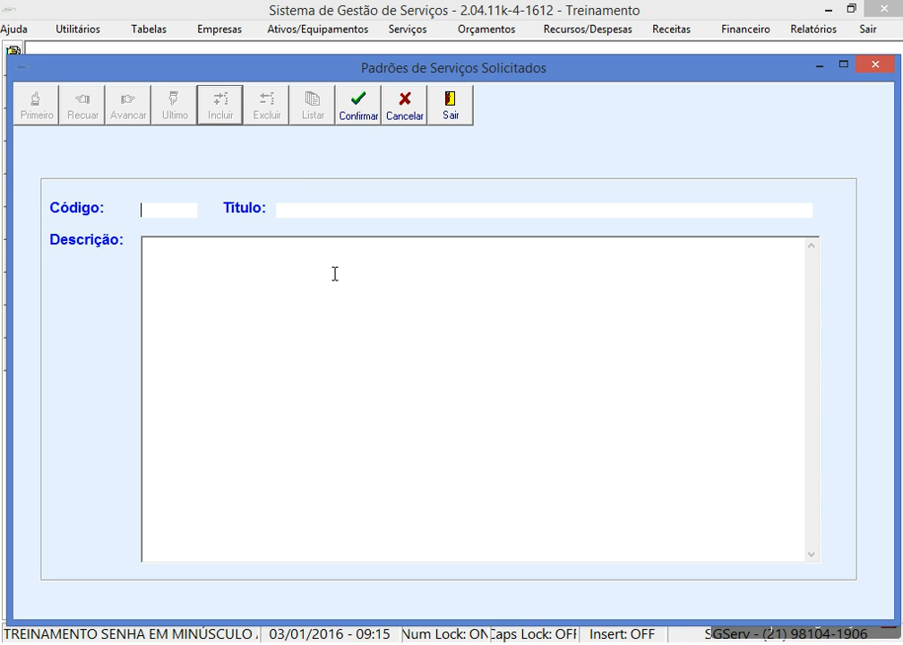
{"action": "left_click", "coordinate": [458, 97]}
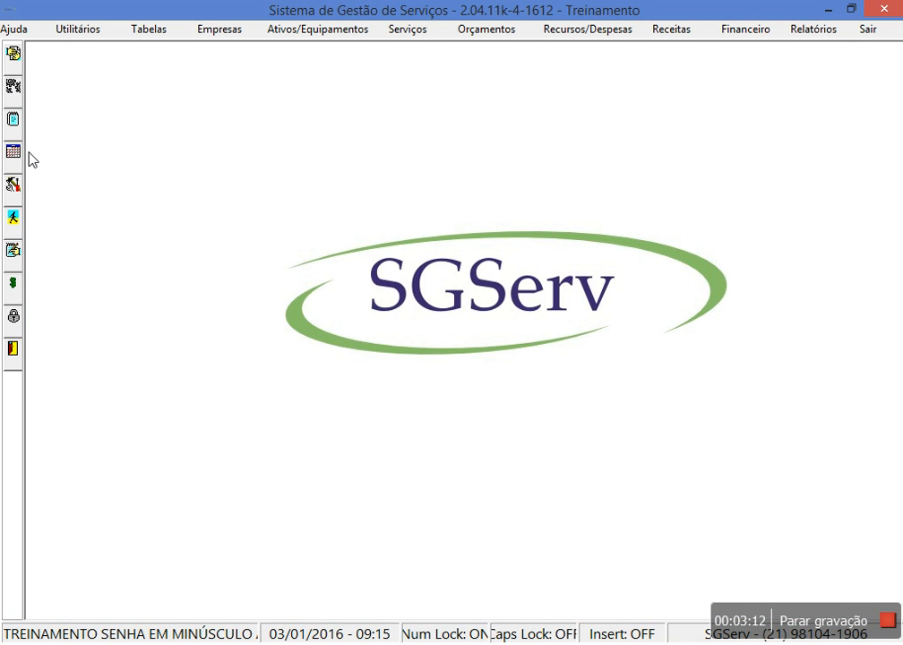
Discard the unfinished service order draft without saving it
{"action": "left_click", "coordinate": [14, 120]}
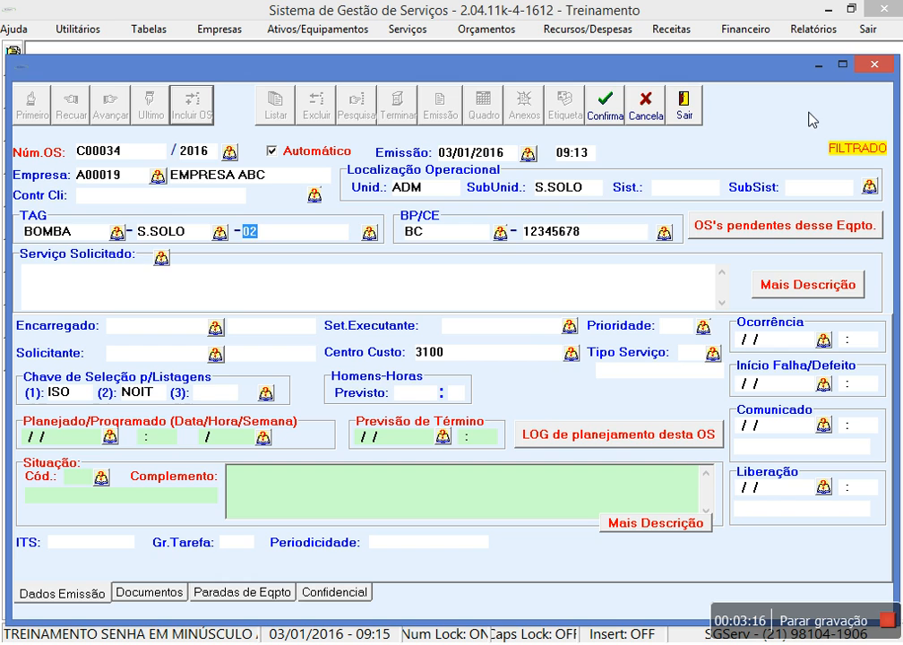
{"action": "left_click", "coordinate": [684, 106]}
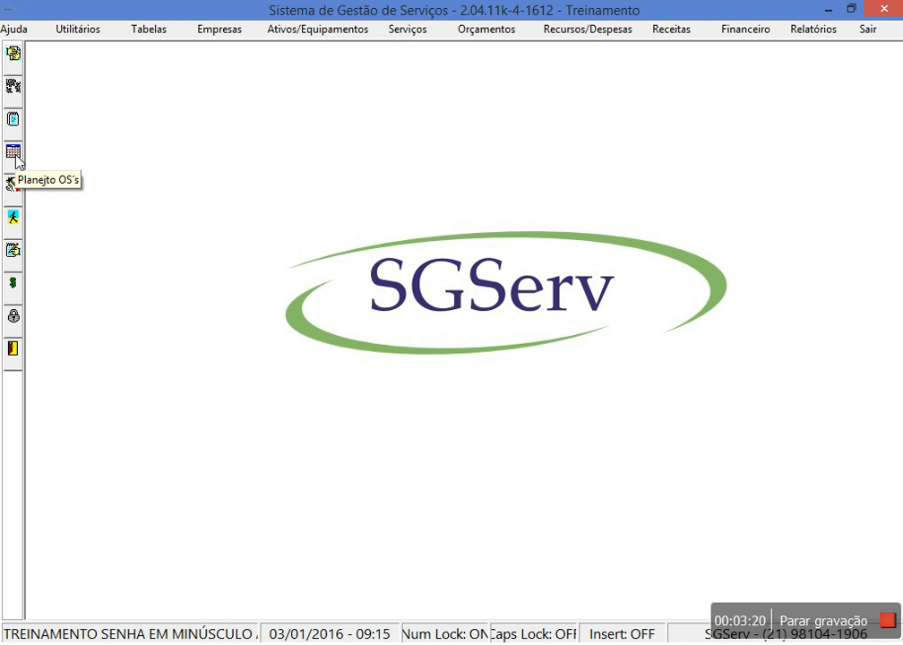
{"action": "left_click", "coordinate": [14, 154]}
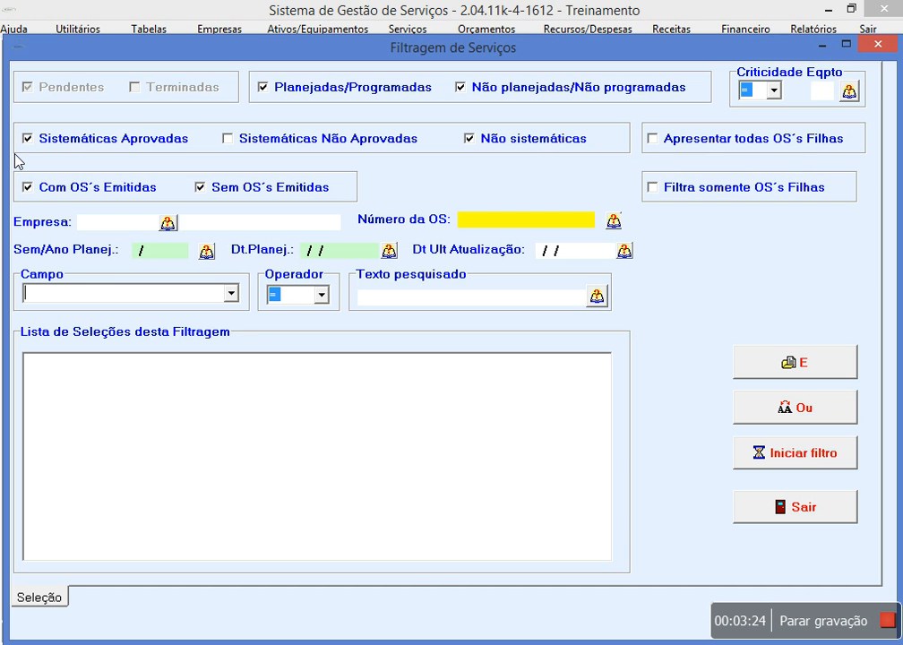
{"action": "left_click", "coordinate": [814, 513]}
Start a new service order with automatic numbering and choose BOMBA as its TAG code
{"action": "left_click", "coordinate": [13, 114]}
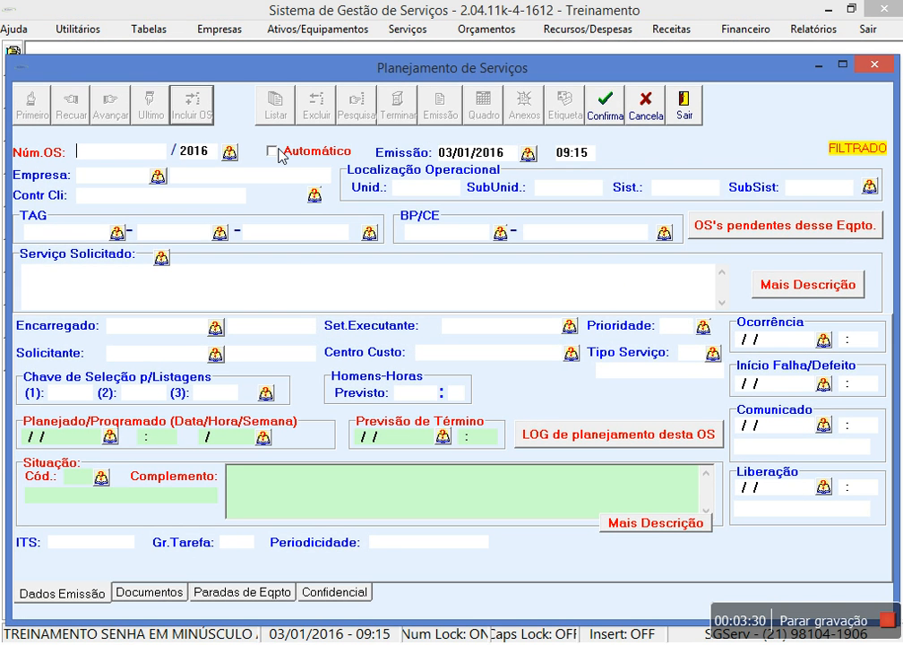
{"action": "left_click", "coordinate": [274, 153]}
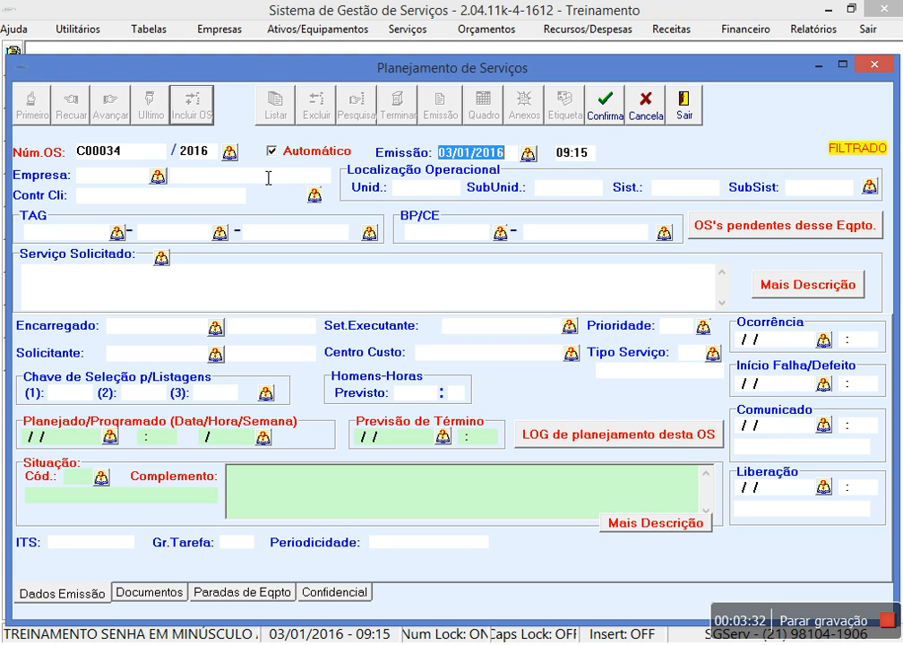
{"action": "left_click", "coordinate": [119, 234]}
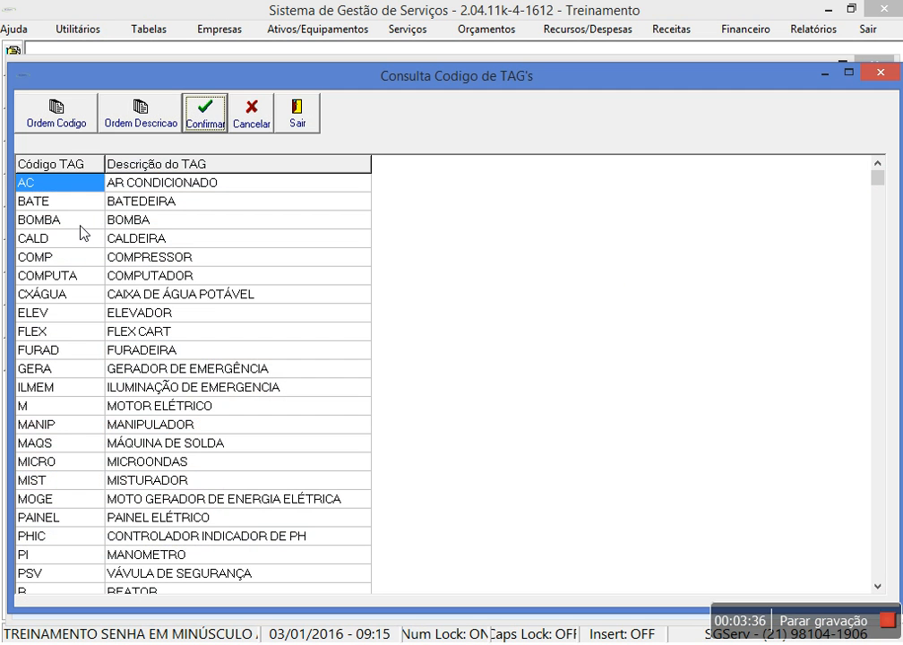
{"action": "double_click", "coordinate": [81, 221]}
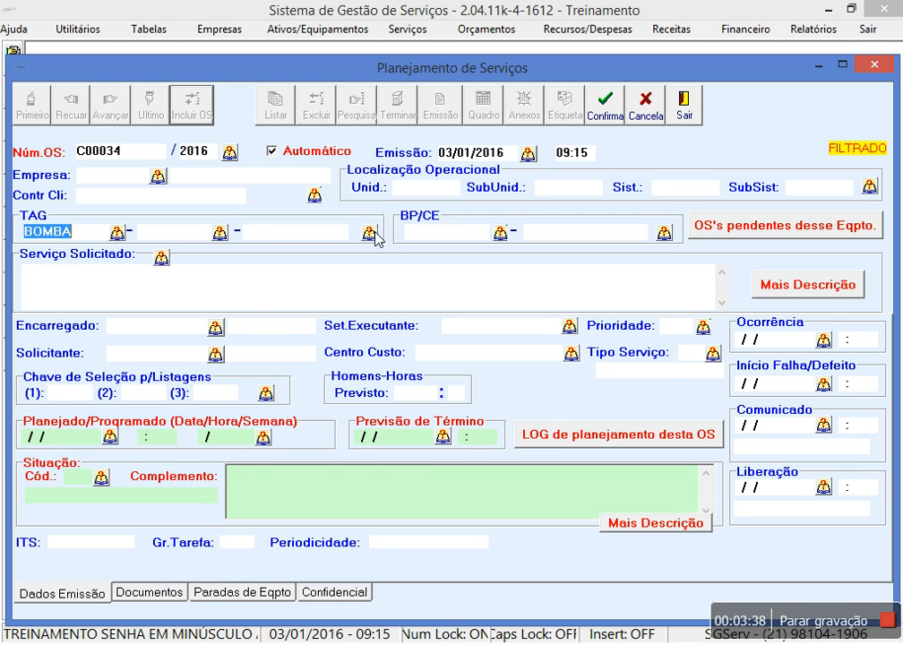
Assign the equipment BOMBA-S.SOLO-02 with BP BC-12345678 to the order, from the lookup ordered by BP/CE + TAG
{"action": "left_click", "coordinate": [369, 233]}
{"action": "left_click", "coordinate": [589, 323]}
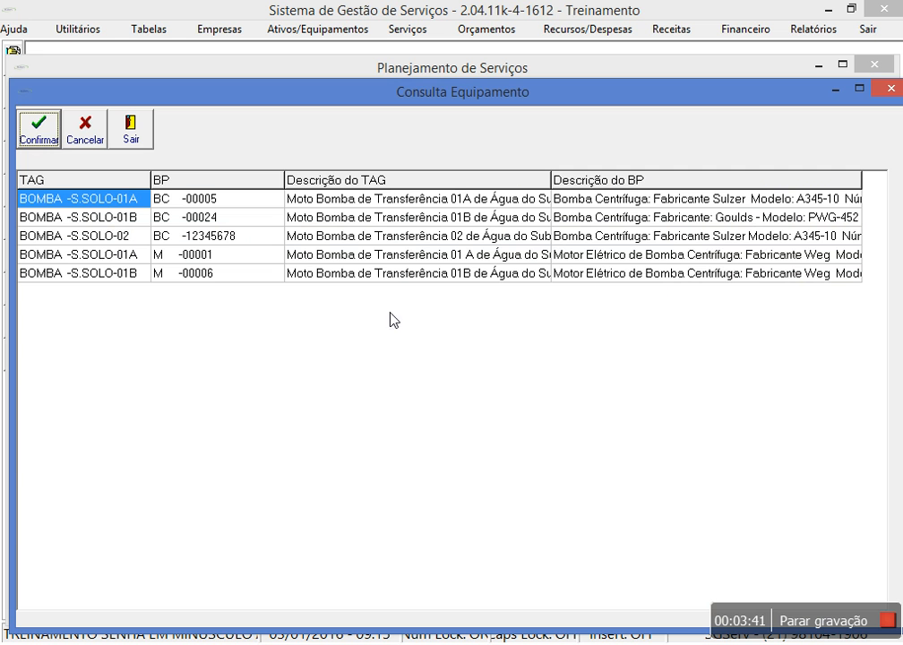
{"action": "double_click", "coordinate": [409, 235]}
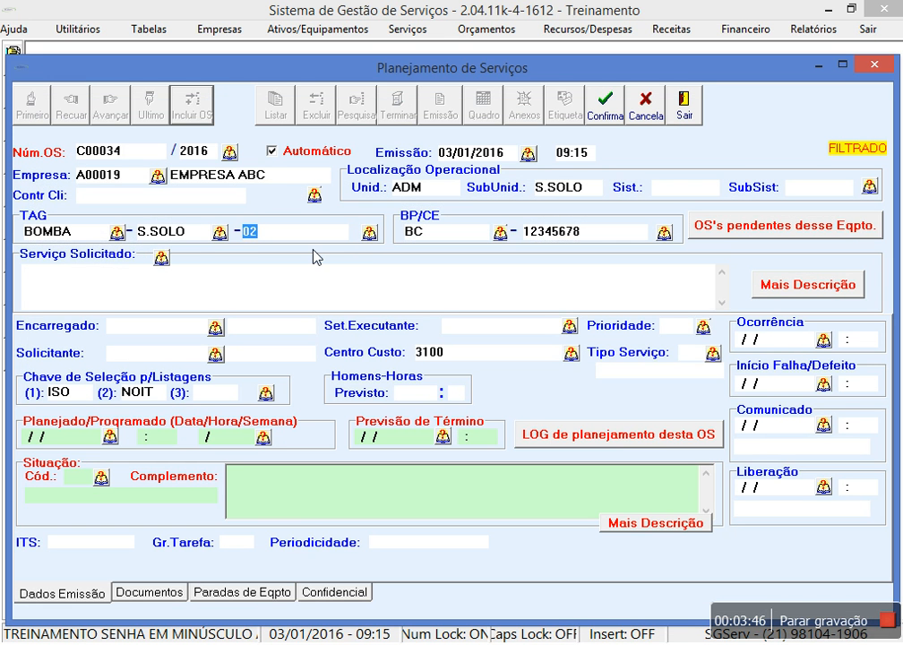
Fill Serviço Solicitado with the standard NFUN, SINTOMA DE MAU FUNCIONAMENTO, and remove the blank line below its title
{"action": "left_click", "coordinate": [160, 262]}
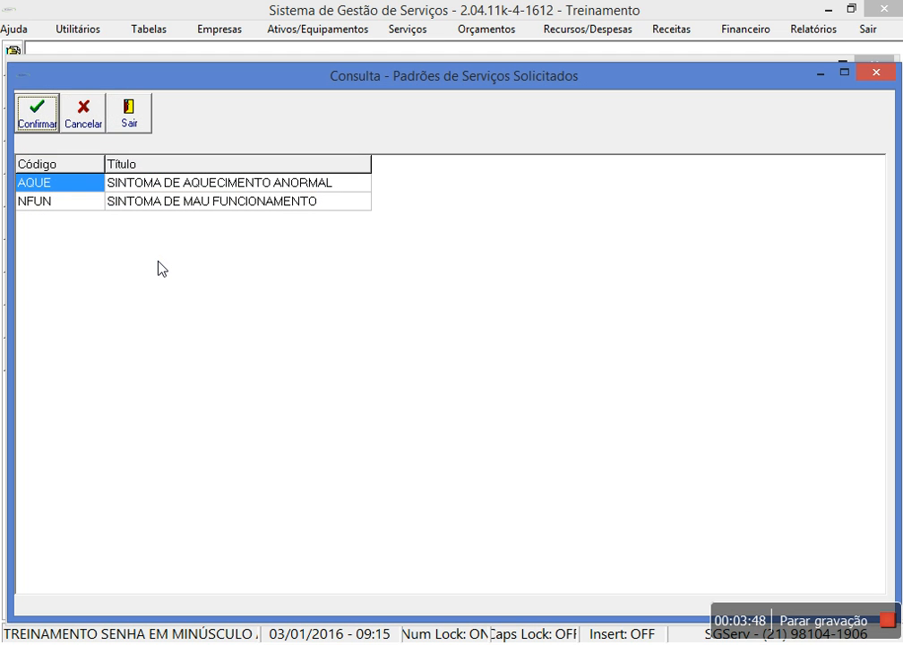
{"action": "left_click", "coordinate": [180, 206]}
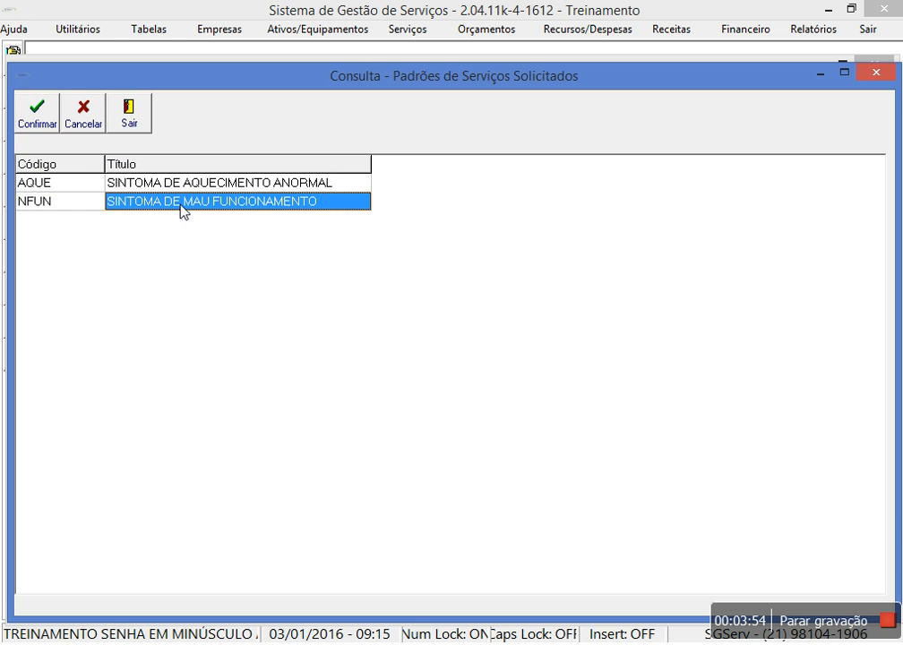
{"action": "double_click", "coordinate": [180, 206]}
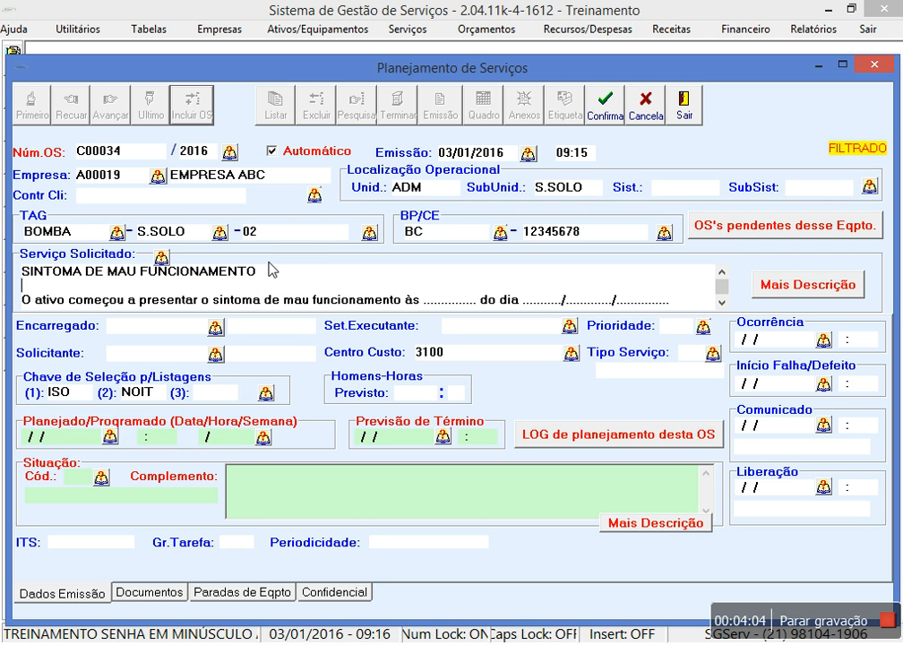
{"action": "key", "text": "Delete"}
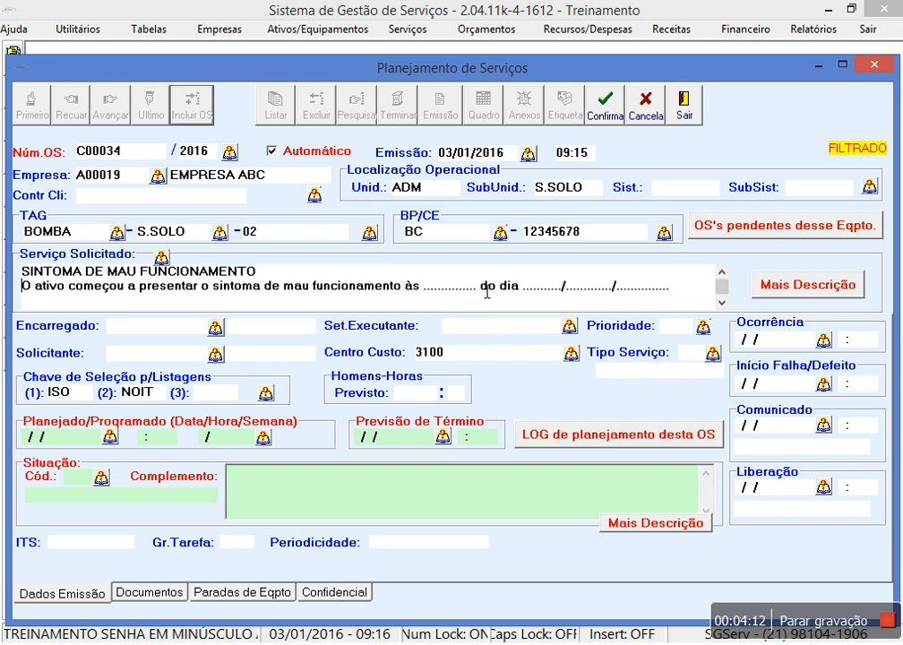
Replace the dotted placeholders in the requested service text with the time 10 and the date 02/01/2015
{"action": "double_click", "coordinate": [431, 291]}
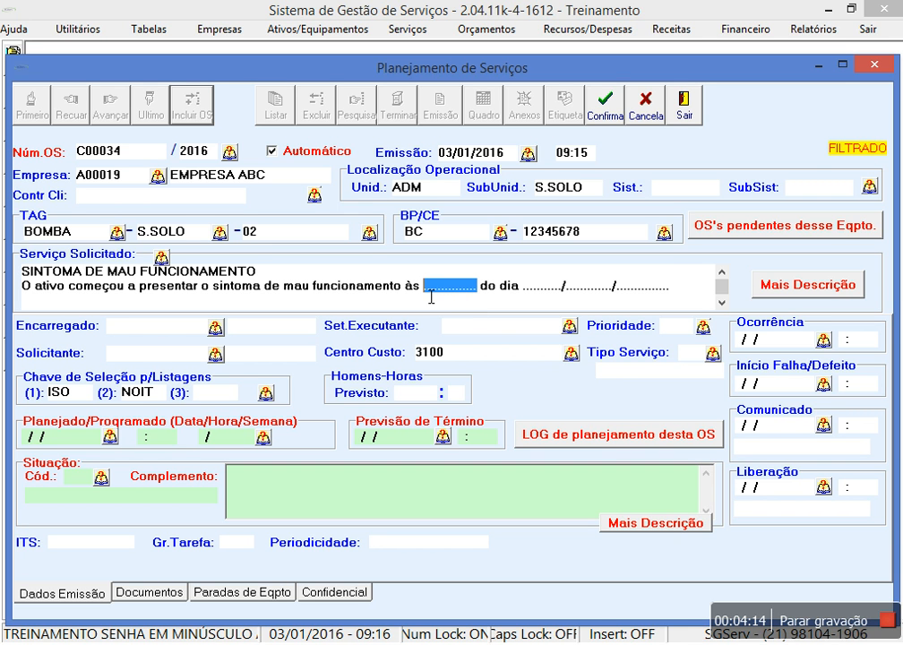
{"action": "type", "text": "10"}
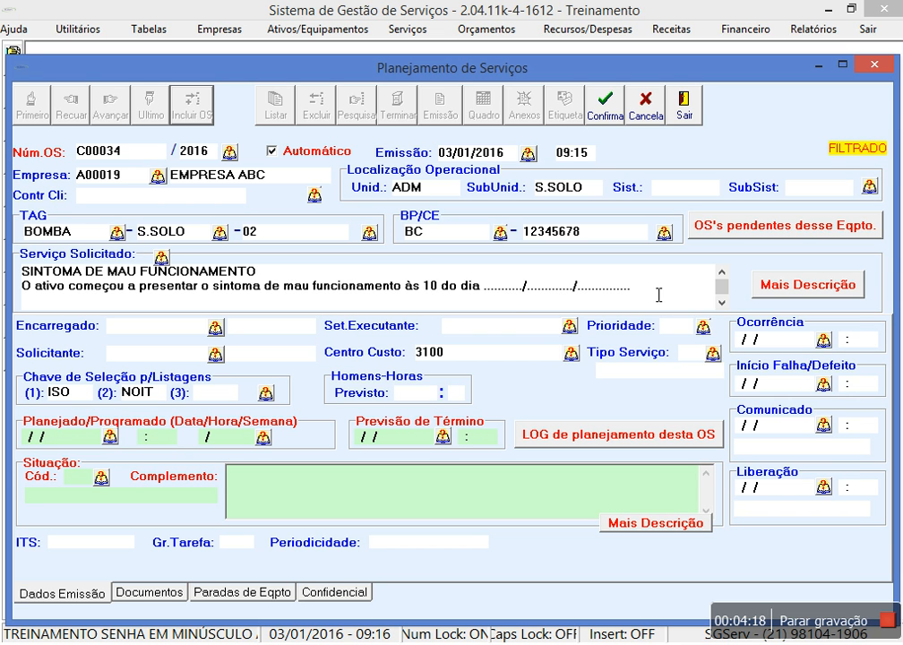
{"action": "double_click", "coordinate": [609, 286]}
{"action": "right_click", "coordinate": [578, 289]}
{"action": "left_click", "coordinate": [502, 295]}
{"action": "left_click_drag", "start_coordinate": [485, 296], "coordinate": [683, 288]}
{"action": "key", "text": "Delete"}
{"action": "type", "text": "02/01/2015"}
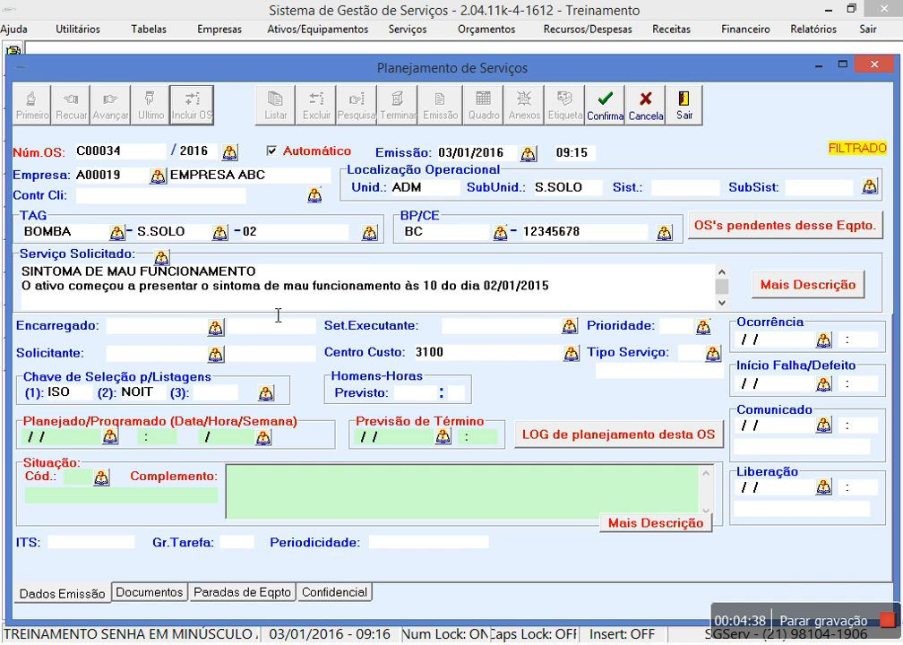
Add the word "horas" after 10 in the full requested service description and save the text
{"action": "left_click", "coordinate": [806, 285]}
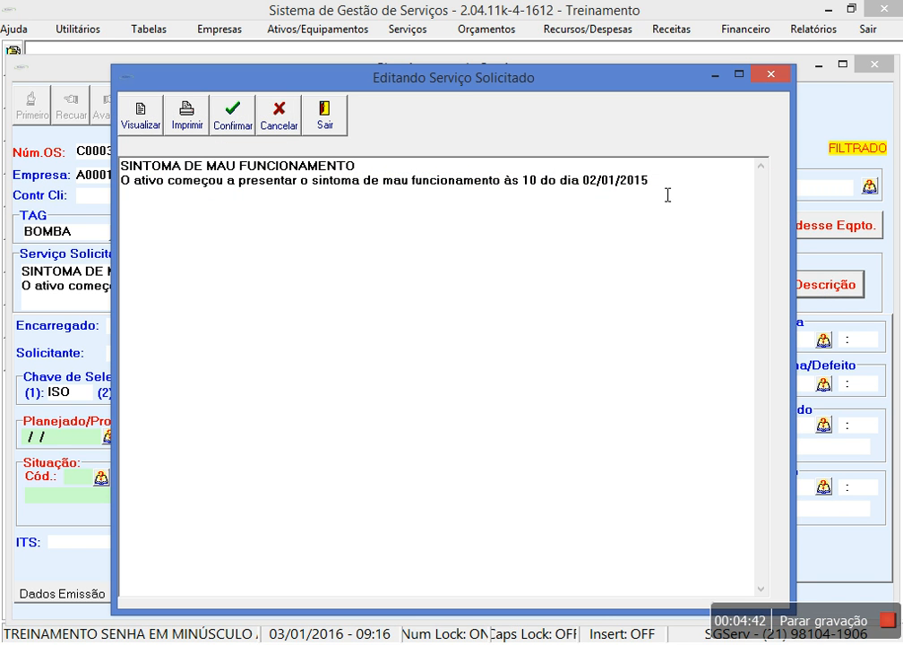
{"action": "left_click", "coordinate": [537, 183]}
{"action": "type", "text": "horas"}
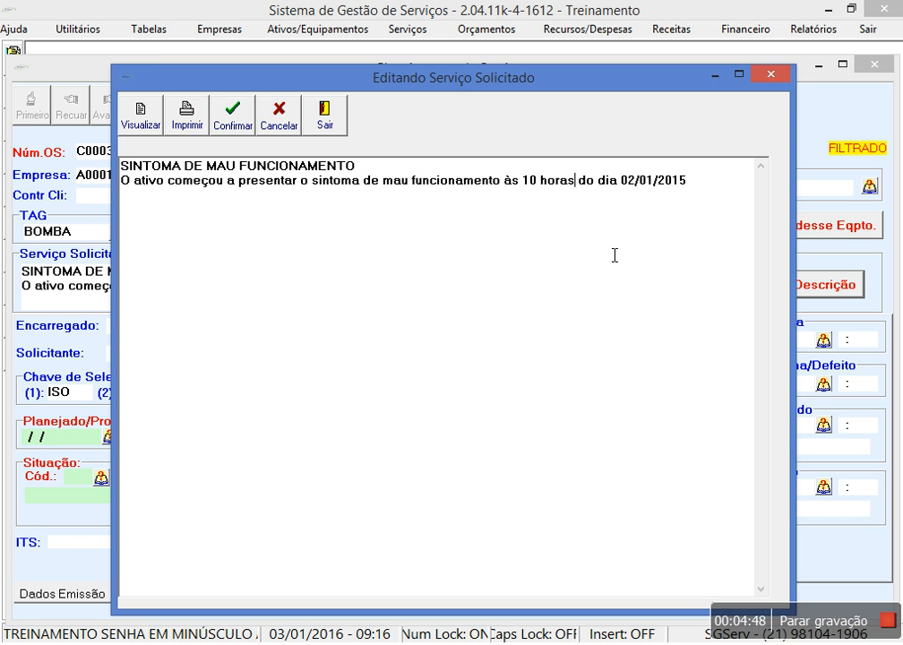
{"action": "left_click", "coordinate": [222, 115]}
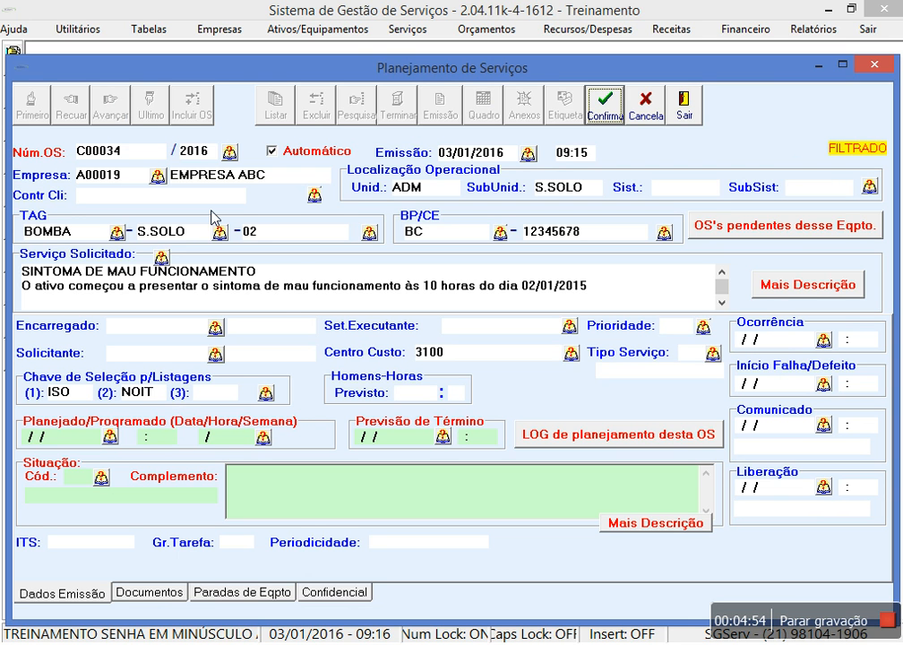
Join the description sentence to the title SINTOMA DE MAU FUNCIONAMENTO on one line, separated by " - "
{"action": "left_click_drag", "start_coordinate": [22, 286], "coordinate": [277, 292]}
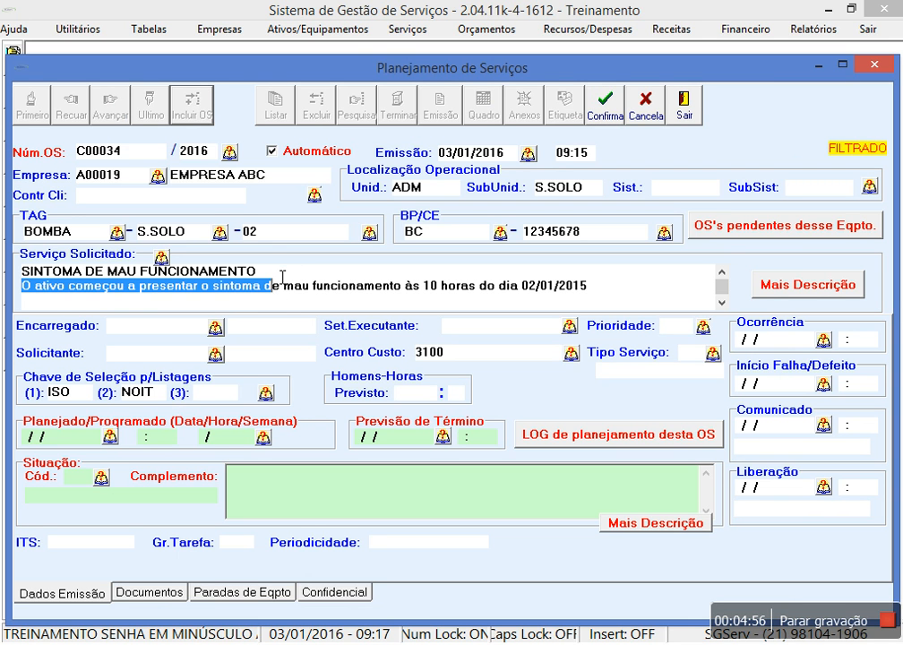
{"action": "left_click", "coordinate": [282, 273]}
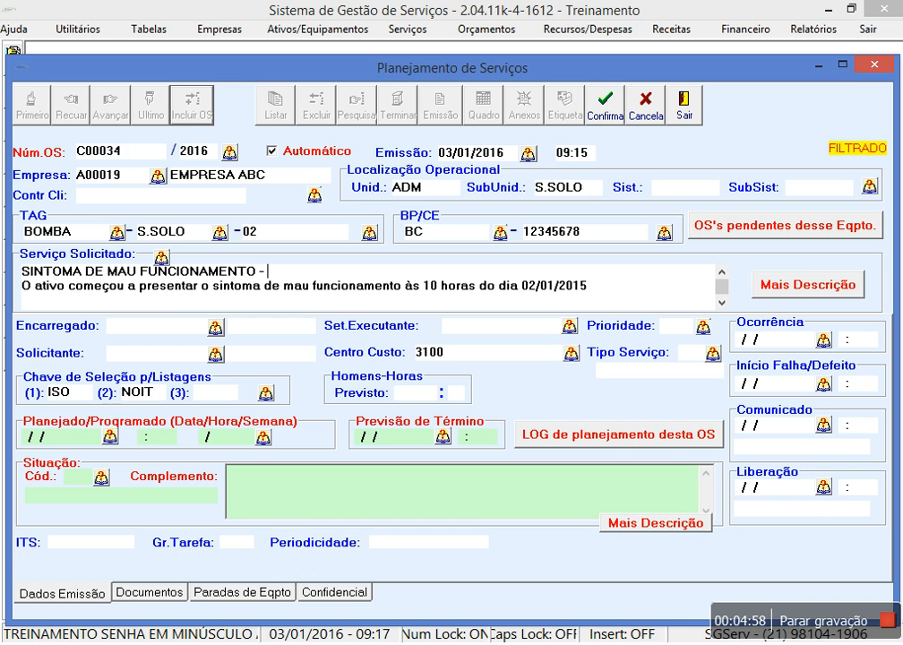
{"action": "key", "text": "Delete"}
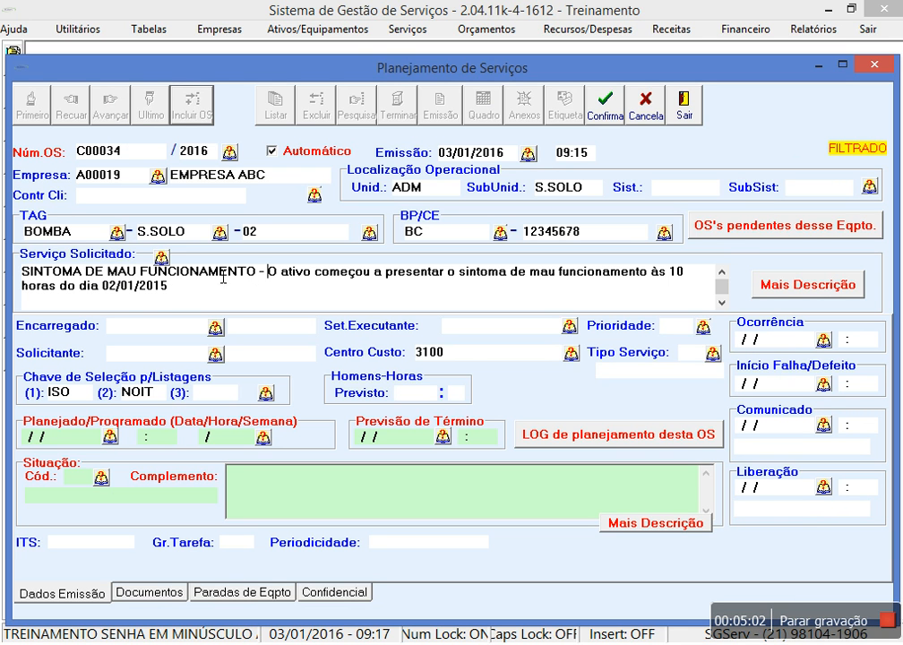
Choose the SUP. DE OPERAÇÃO employee as Solicitante and the MECÂNICO from sector SECAL as Encarregado
{"action": "left_click", "coordinate": [216, 356]}
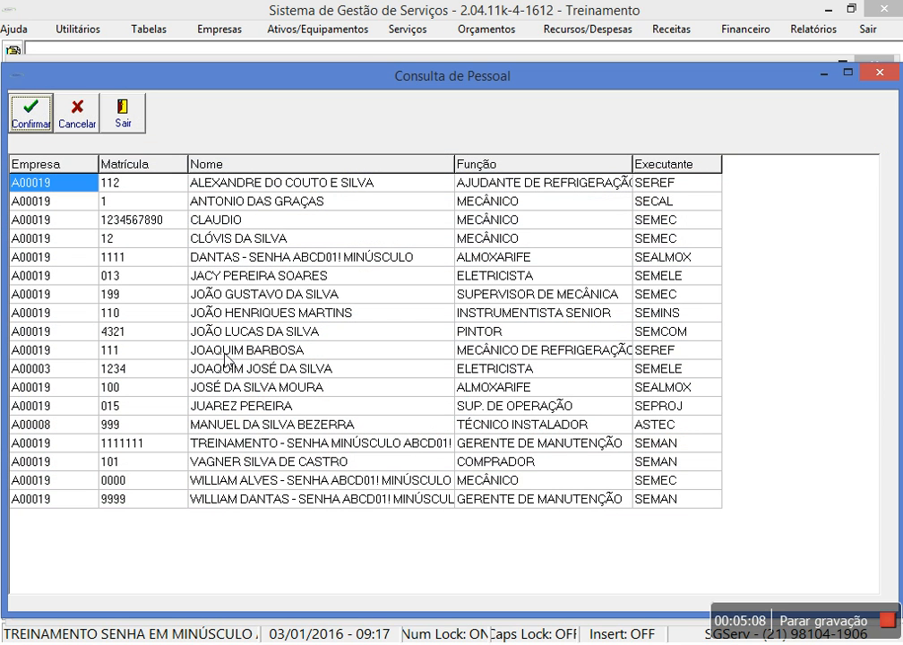
{"action": "double_click", "coordinate": [487, 407]}
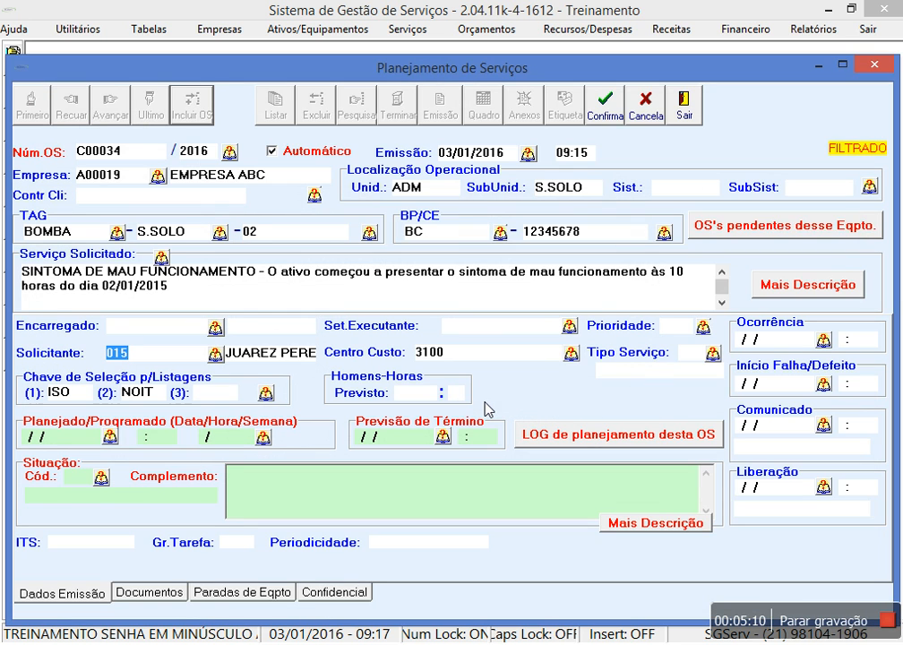
{"action": "left_click", "coordinate": [215, 328]}
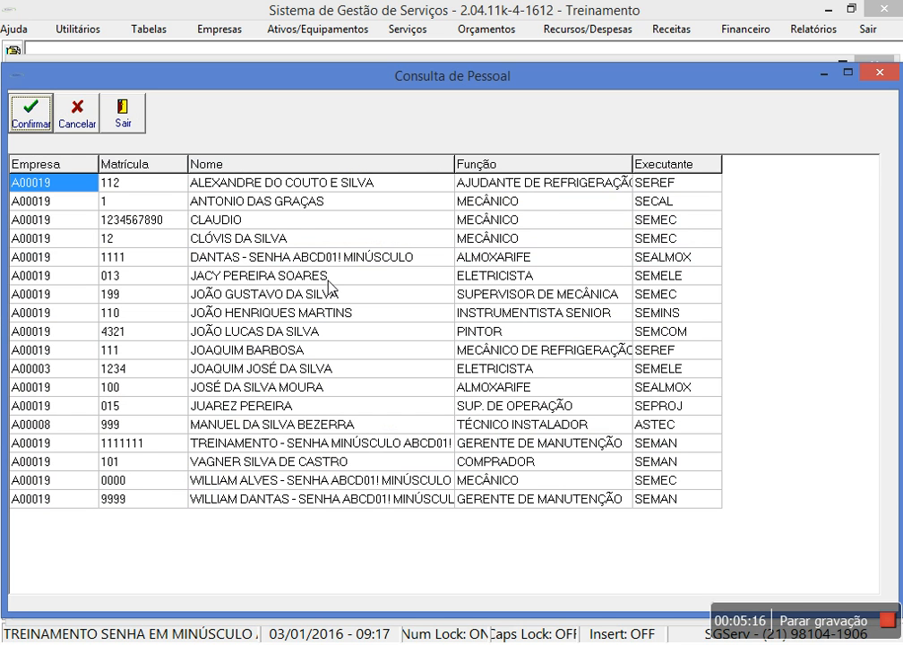
{"action": "double_click", "coordinate": [289, 210]}
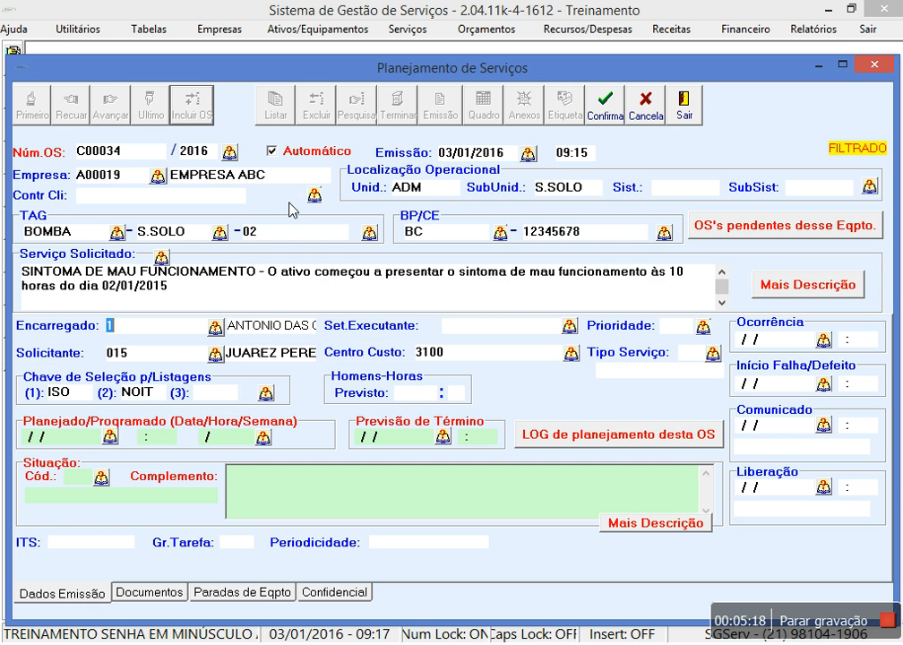
Look through the executing-sector list and the personnel list for Encarregado, leaving both without choosing an entry
{"action": "left_click", "coordinate": [570, 326]}
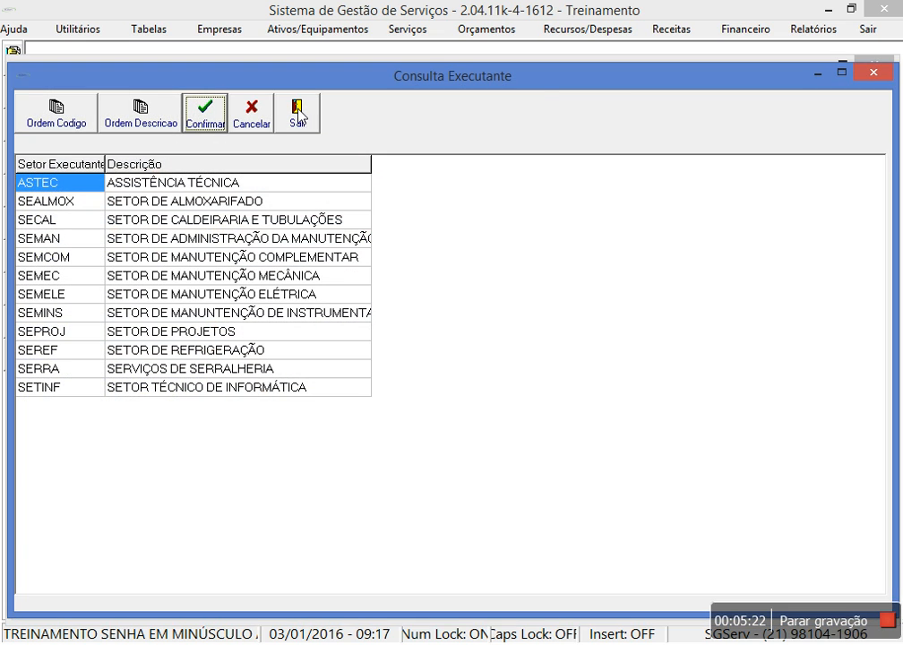
{"action": "left_click", "coordinate": [288, 107]}
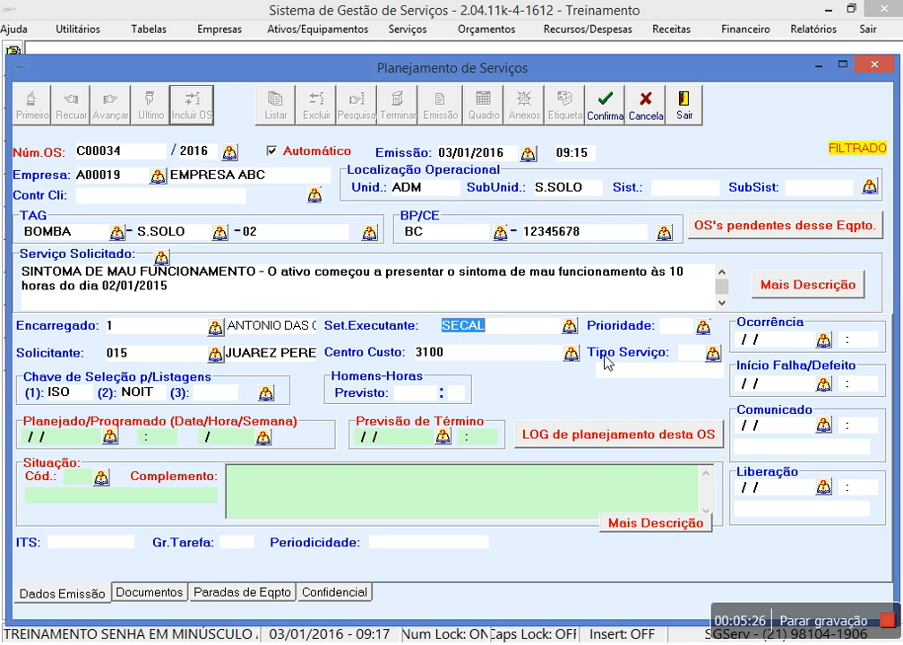
{"action": "left_click", "coordinate": [570, 328]}
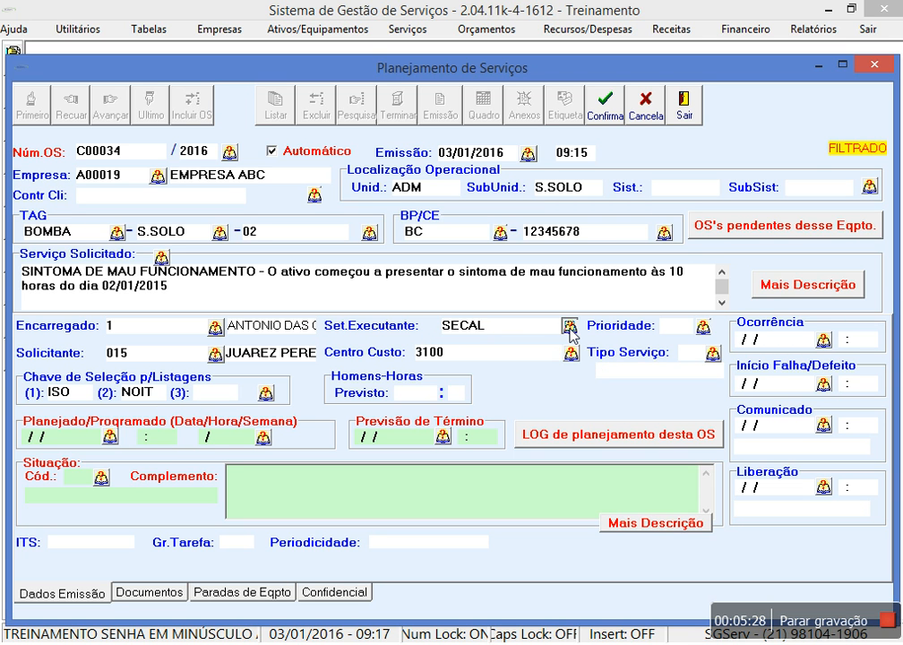
{"action": "left_click", "coordinate": [216, 327]}
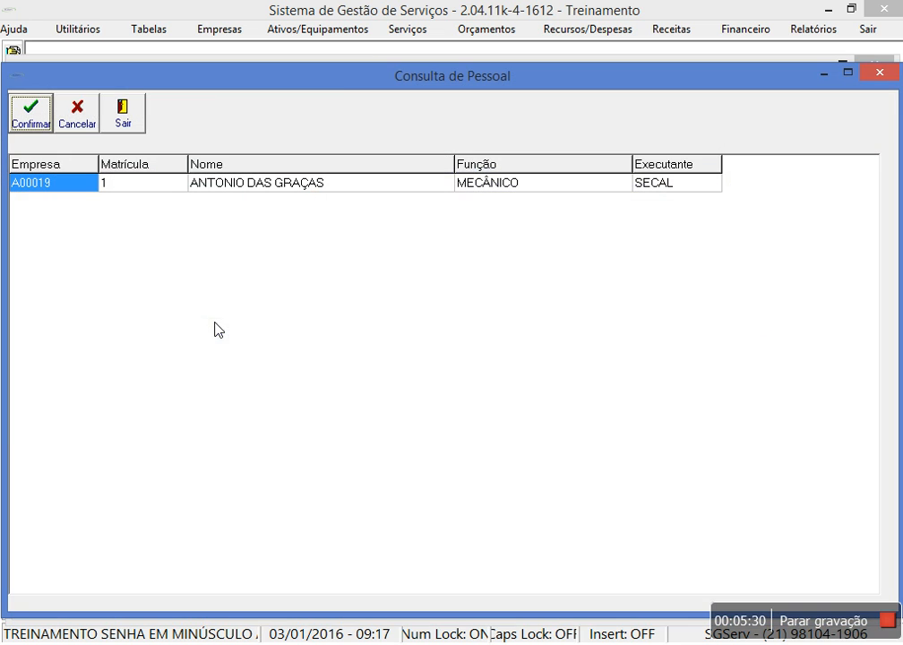
{"action": "left_click", "coordinate": [139, 111]}
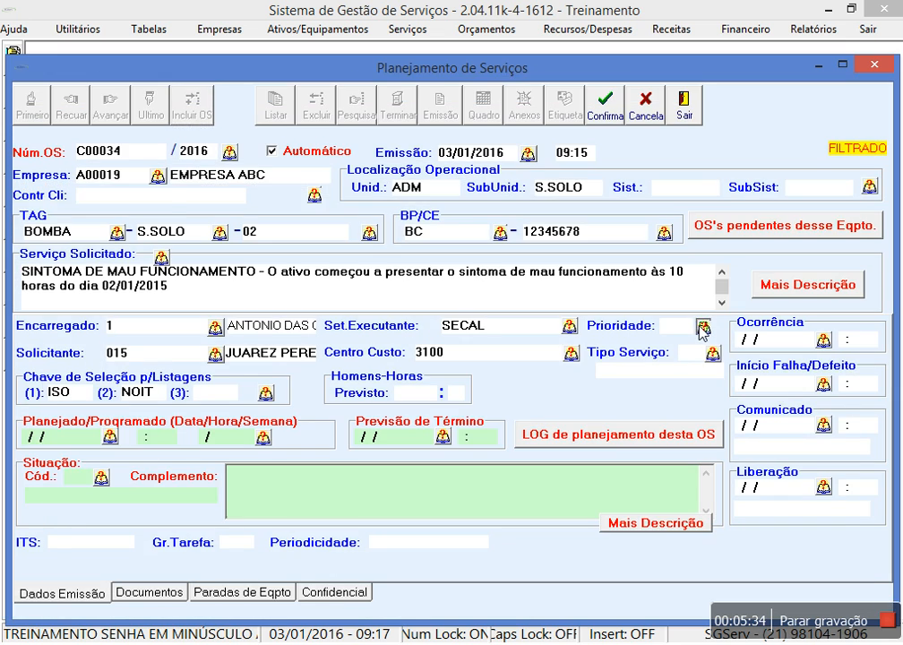
Set Prioridade to U and Tipo Serviço to P (PREVENTIVA)
{"action": "left_click", "coordinate": [703, 328]}
{"action": "double_click", "coordinate": [146, 219]}
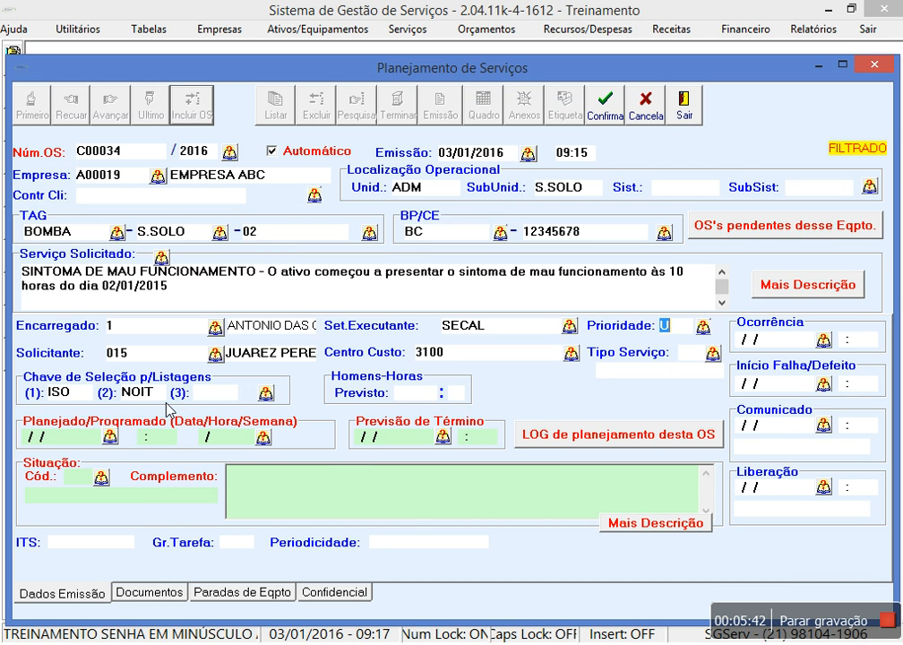
{"action": "left_click", "coordinate": [713, 354]}
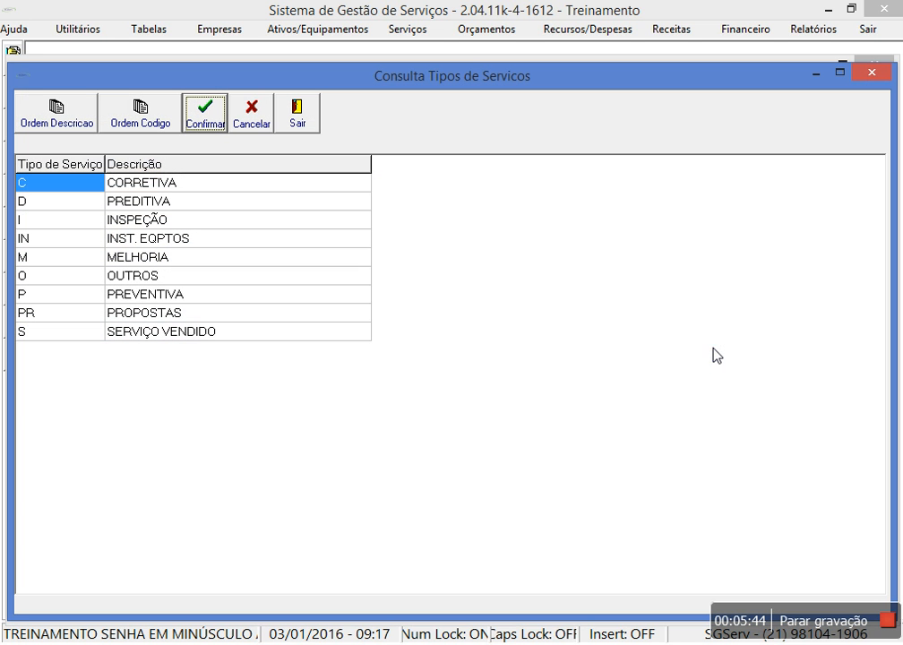
{"action": "left_click", "coordinate": [152, 300]}
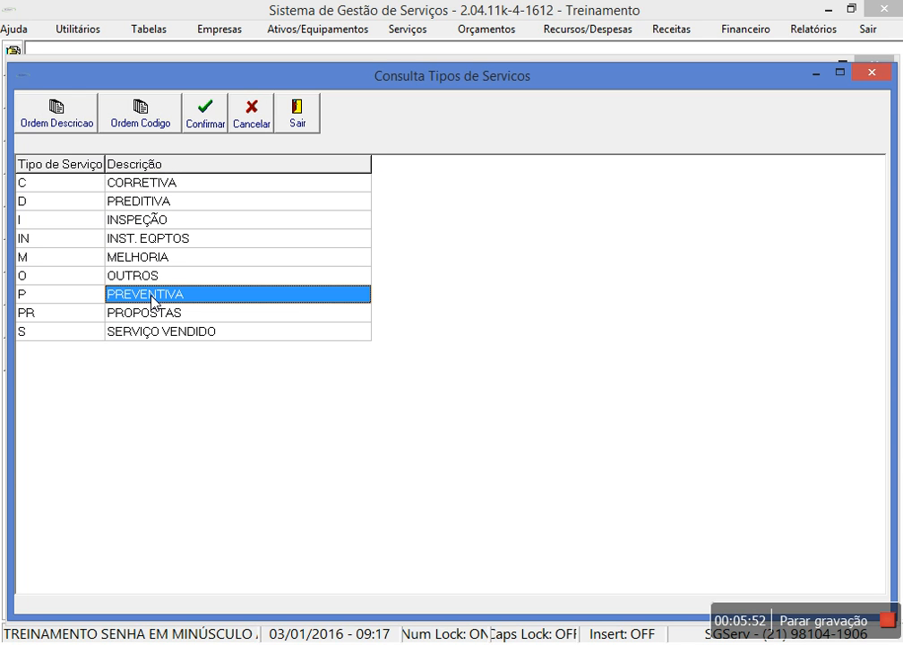
{"action": "double_click", "coordinate": [152, 299]}
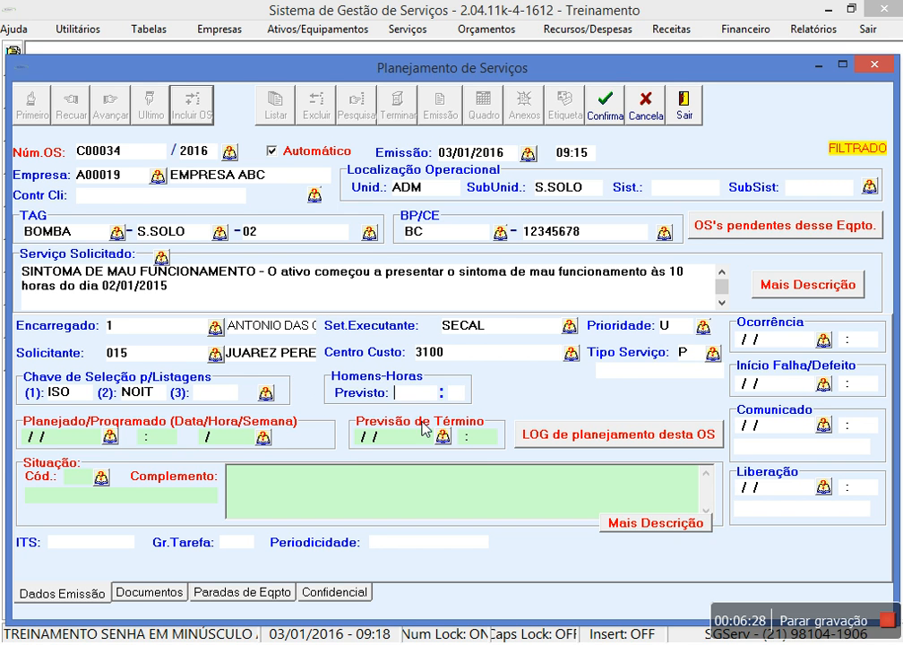
Set the planned Homens-Horas to 2 and the Planejado/Programado week to 02/2016
{"action": "type", "text": "2"}
{"action": "left_click", "coordinate": [264, 437]}
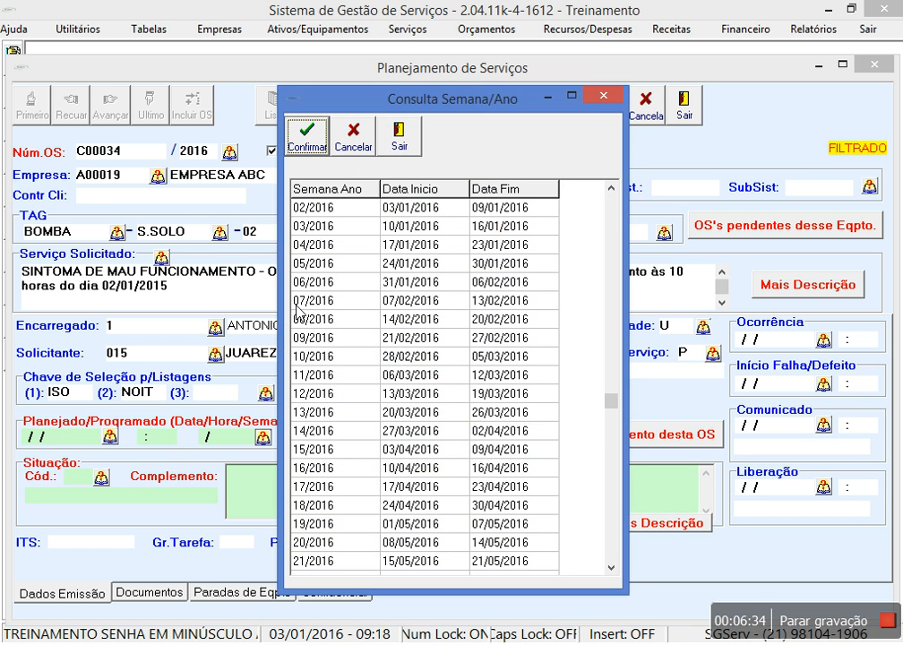
{"action": "double_click", "coordinate": [314, 207]}
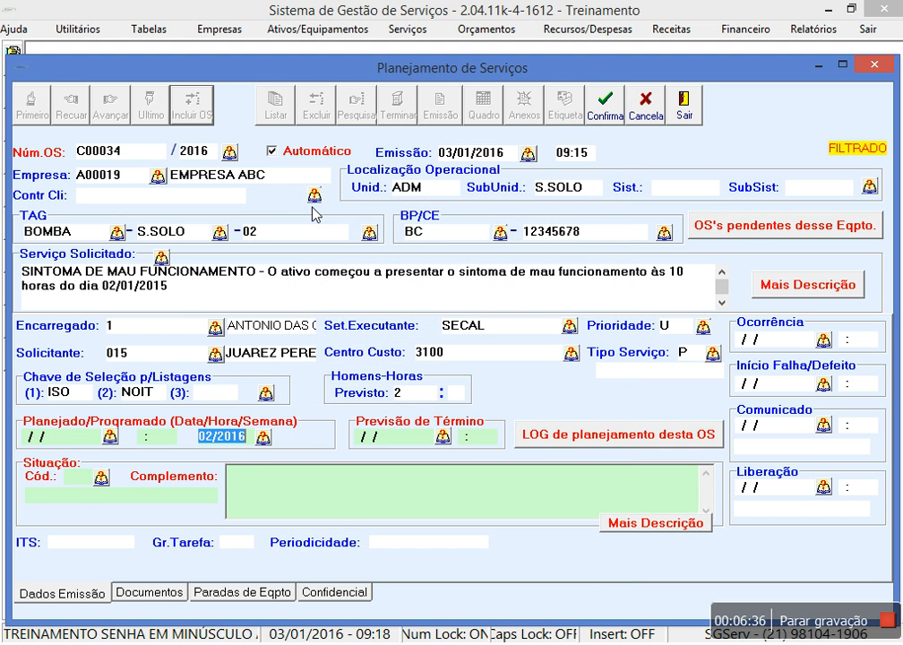
Set Situação to AP (A PROGRAMAR), add a Complemento note to look for the requester for a better explanation, and save the order
{"action": "left_click", "coordinate": [100, 477]}
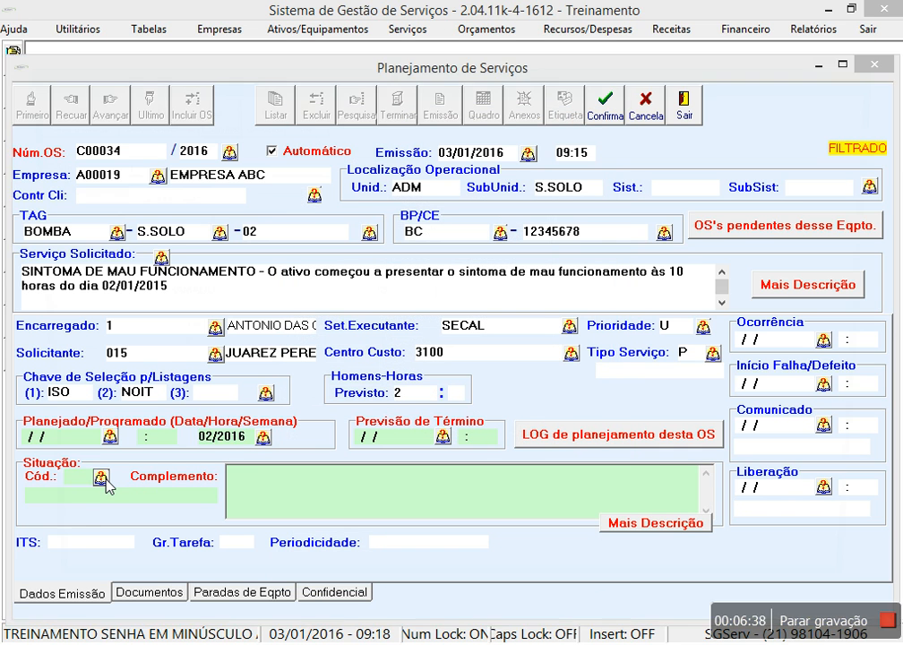
{"action": "double_click", "coordinate": [136, 186]}
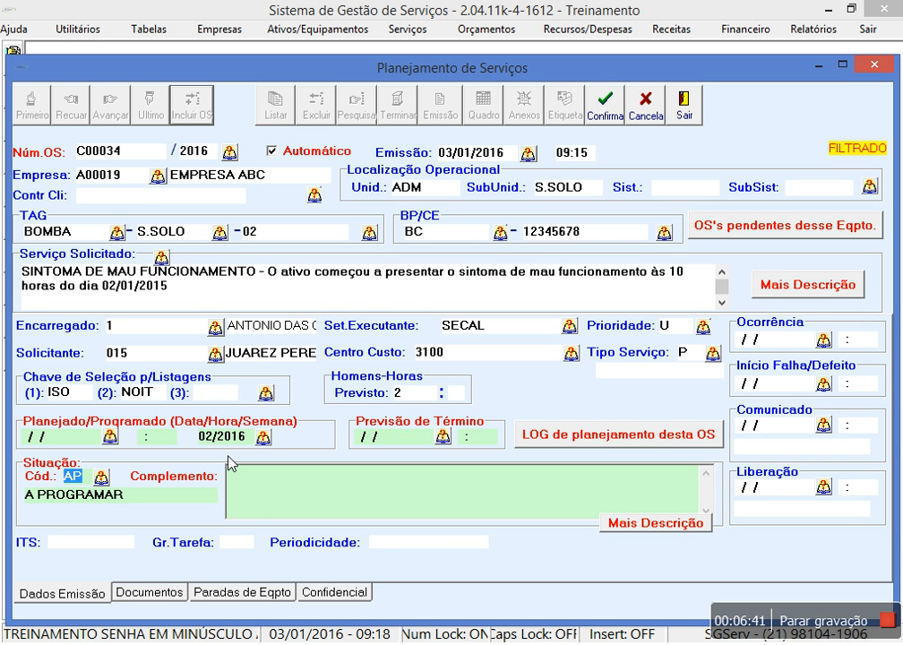
{"action": "left_click", "coordinate": [269, 490]}
{"action": "type", "text": "Procurar "}
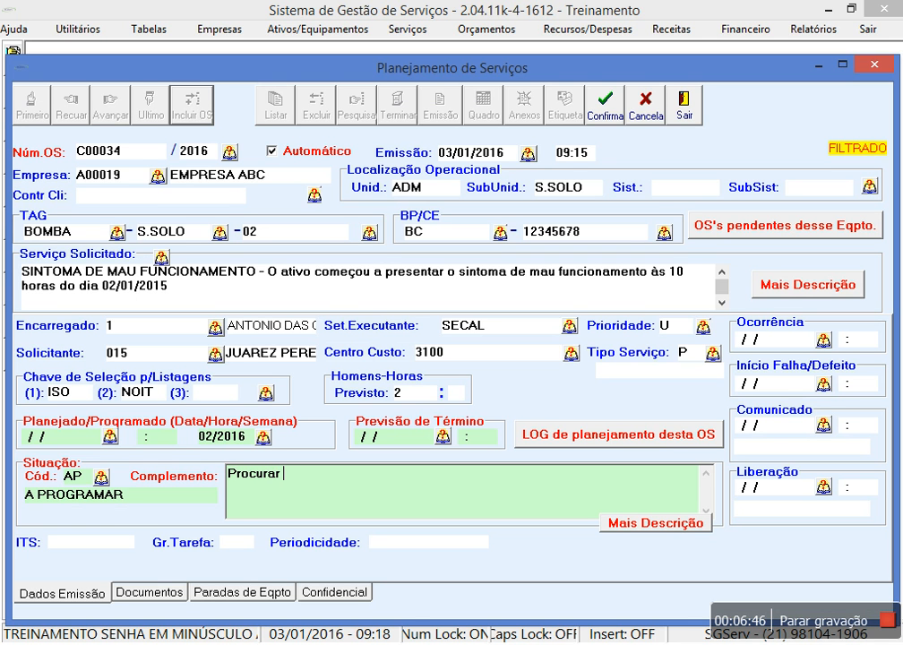
{"action": "type", "text": "o Juarez para ex"}
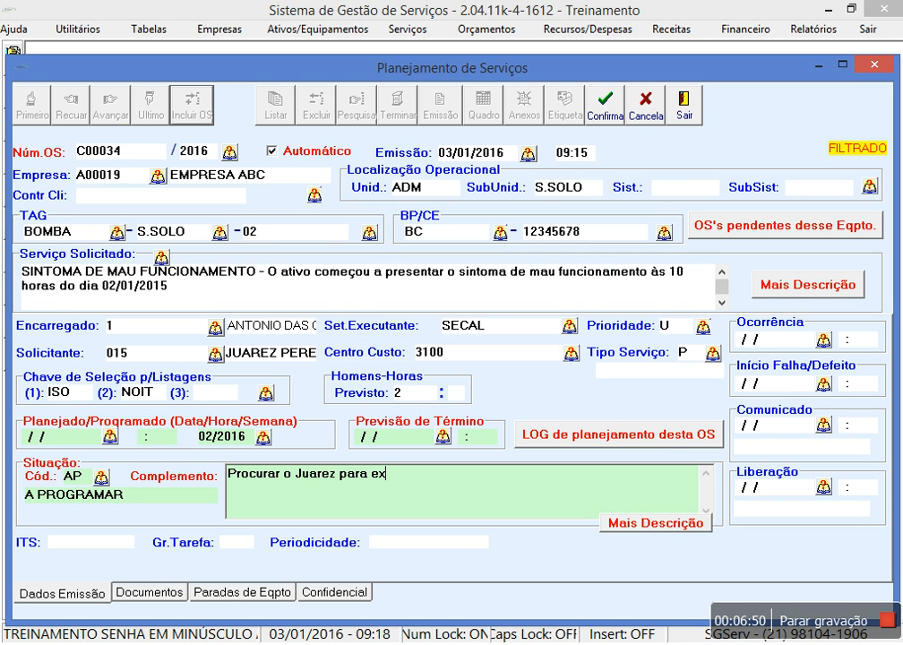
{"action": "type", "text": "plicar melhoir"}
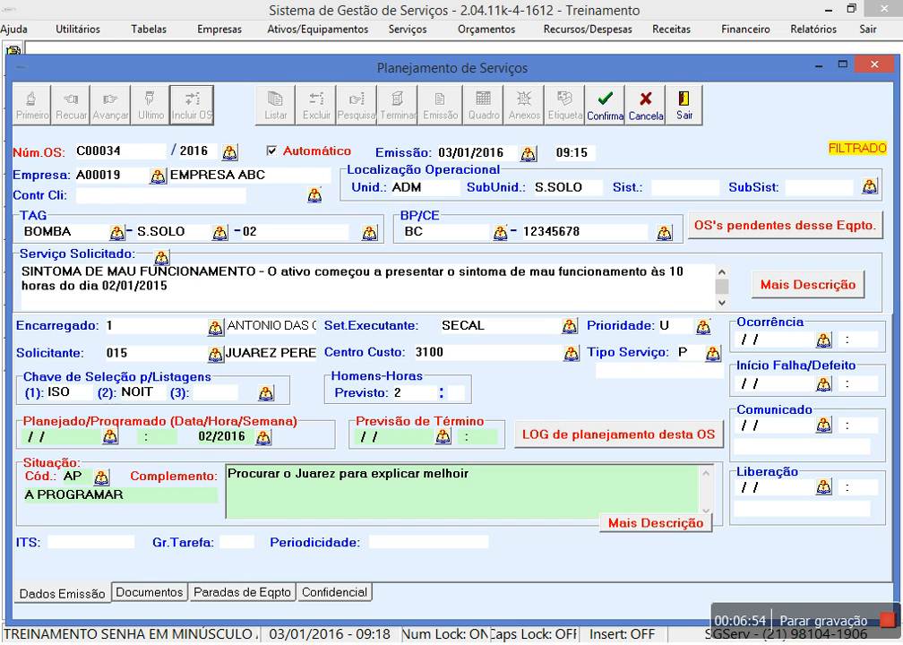
{"action": "left_click", "coordinate": [605, 105]}
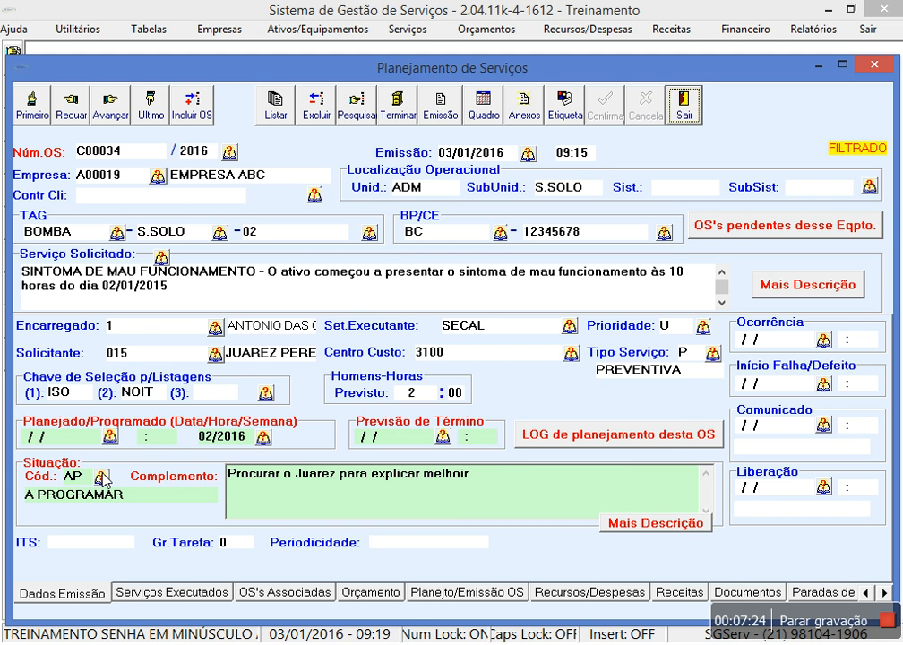
Replace the Encarregado with the fourth listed employee, a MECÂNICO from sector SEMEC
{"action": "left_click", "coordinate": [135, 327]}
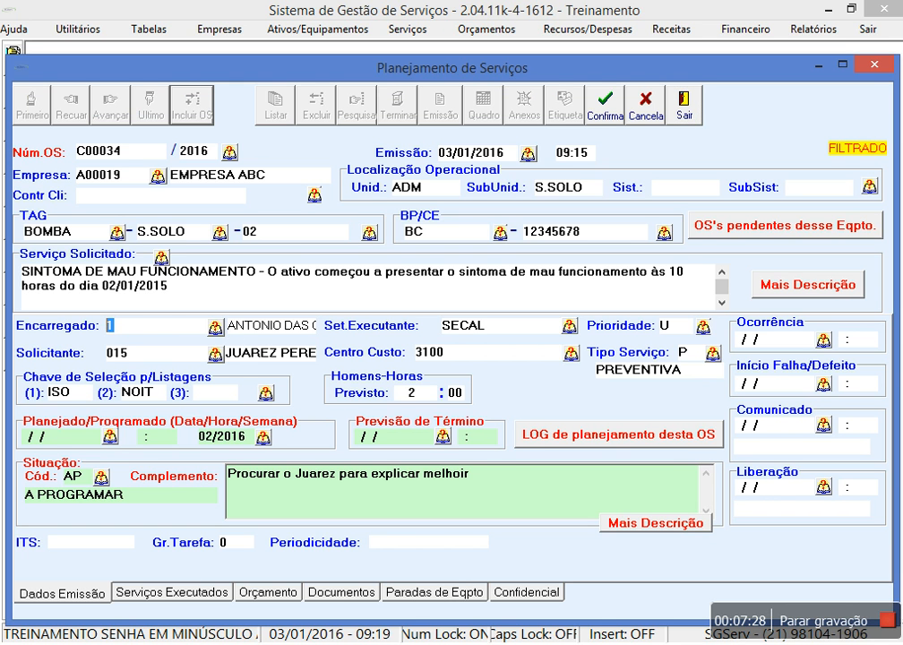
{"action": "key", "text": "Delete"}
{"action": "key", "text": "Tab"}
{"action": "key", "text": "Delete"}
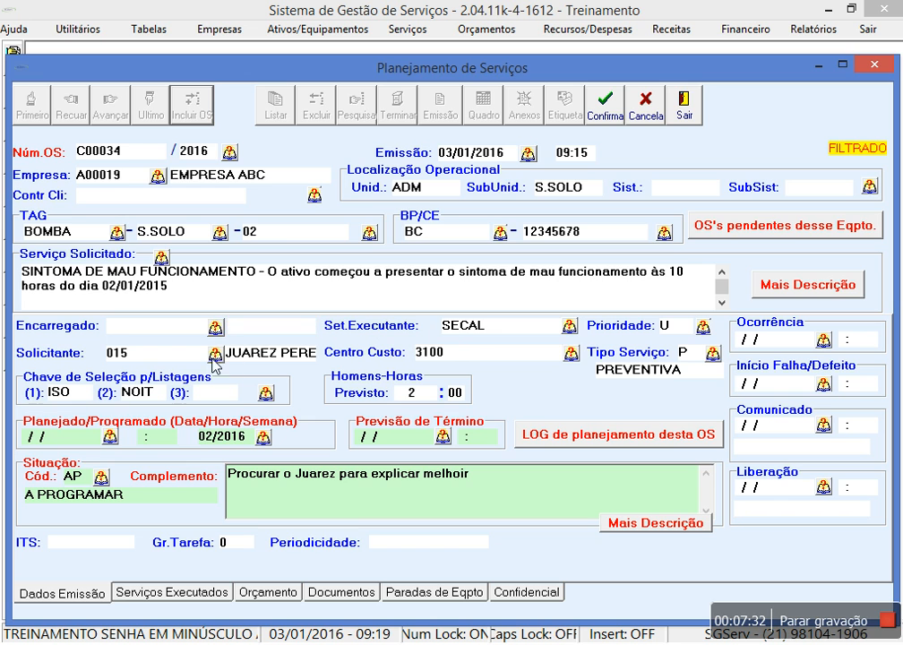
{"action": "left_click", "coordinate": [215, 328]}
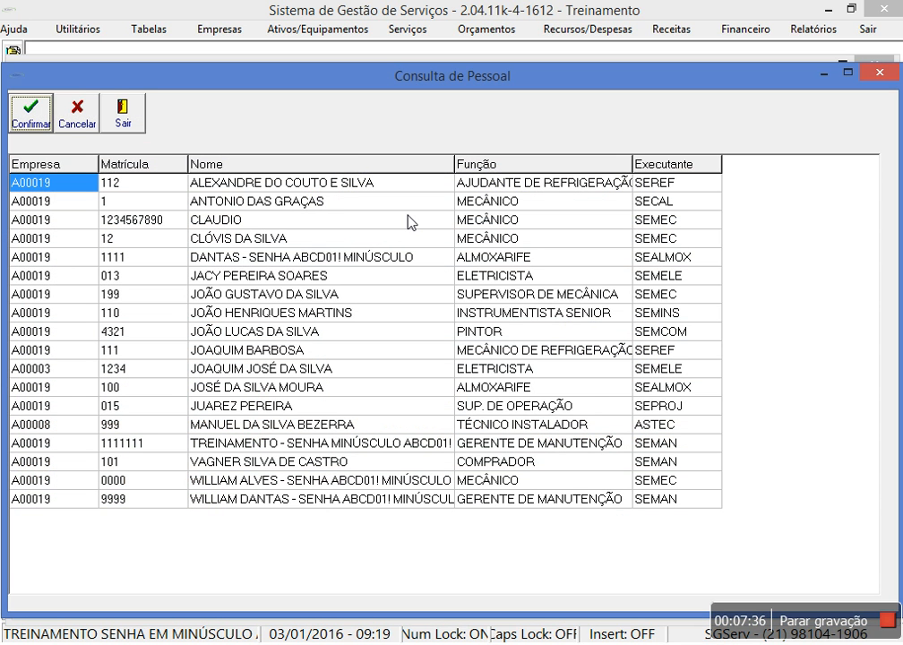
{"action": "double_click", "coordinate": [365, 240]}
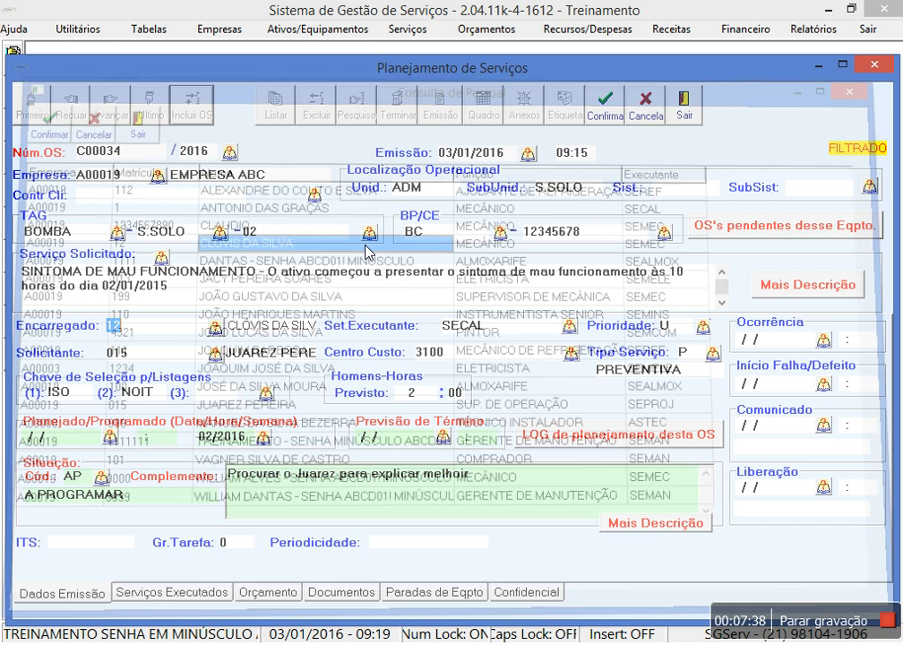
Change Situação to PG (PROGRAMADO), schedule the service for 03/01/2016 at 09:30, and save the order
{"action": "left_click", "coordinate": [101, 477]}
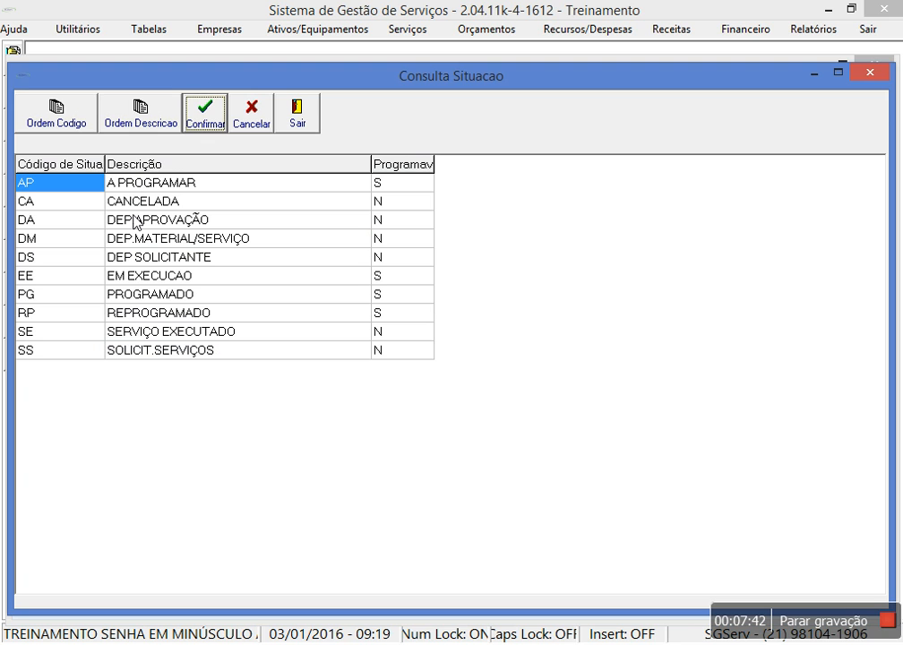
{"action": "double_click", "coordinate": [119, 300]}
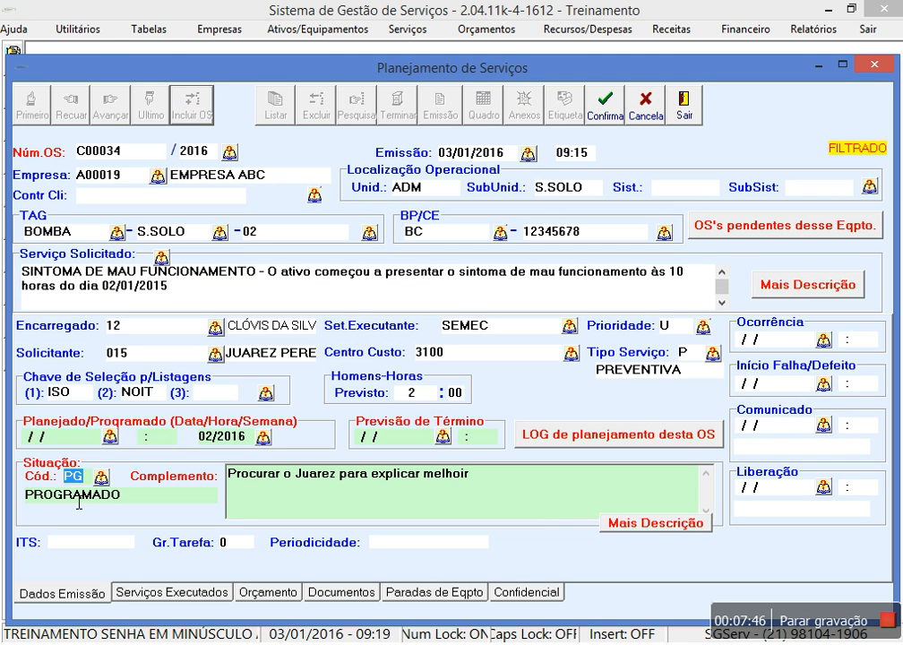
{"action": "left_click", "coordinate": [111, 437]}
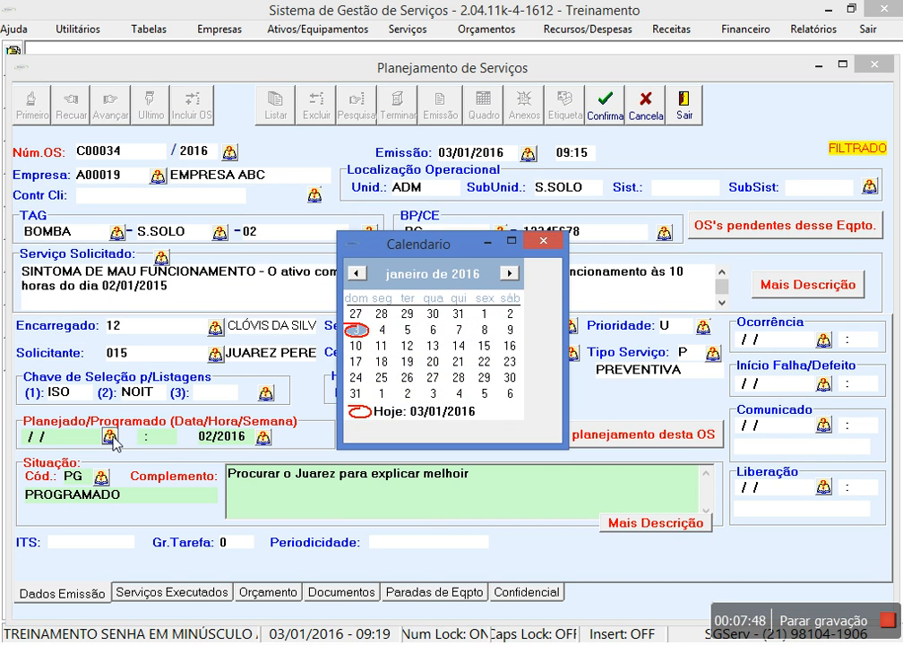
{"action": "left_click", "coordinate": [358, 331]}
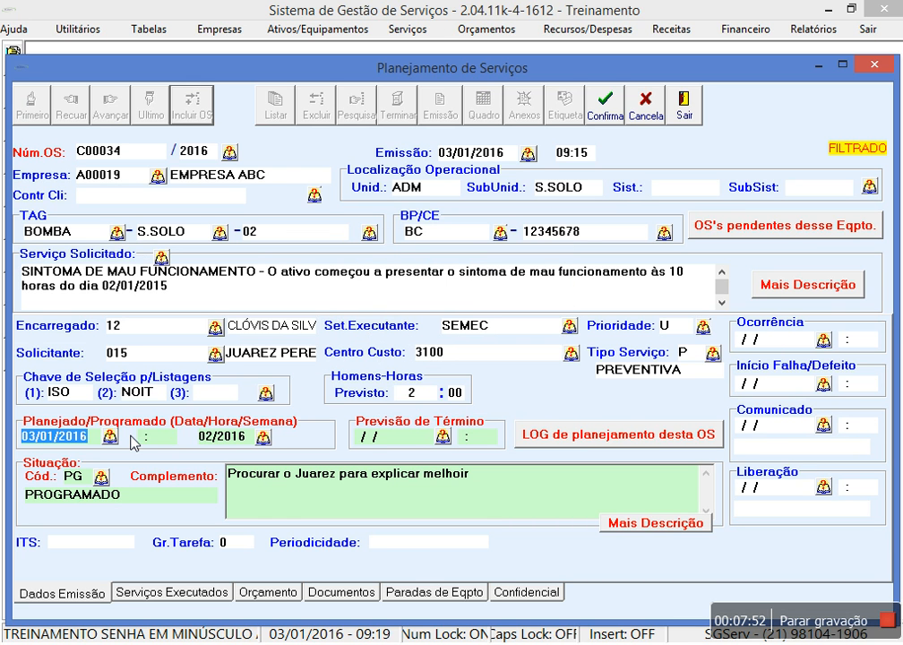
{"action": "key", "text": "Tab"}
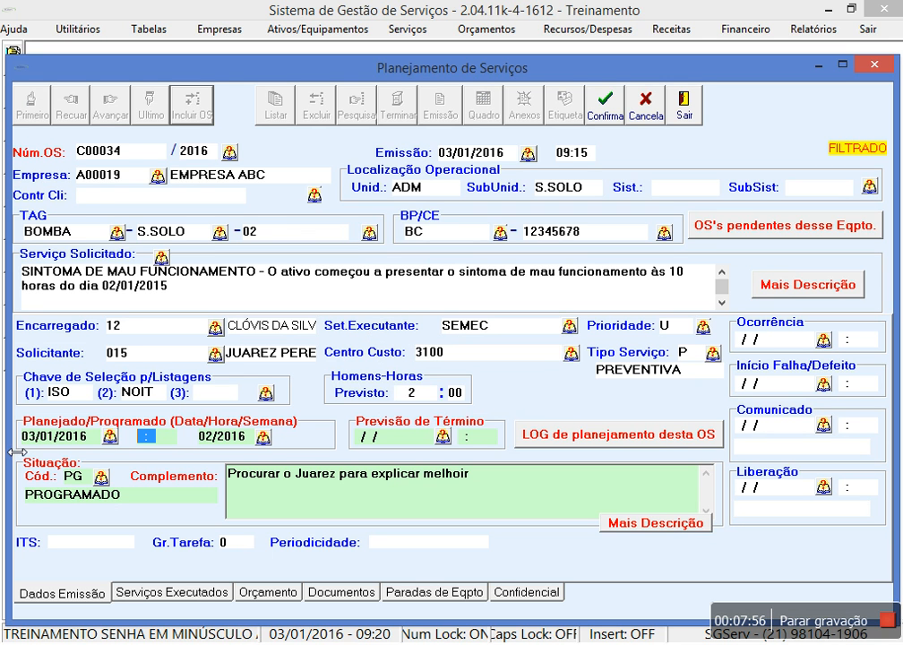
{"action": "type", "text": "9999"}
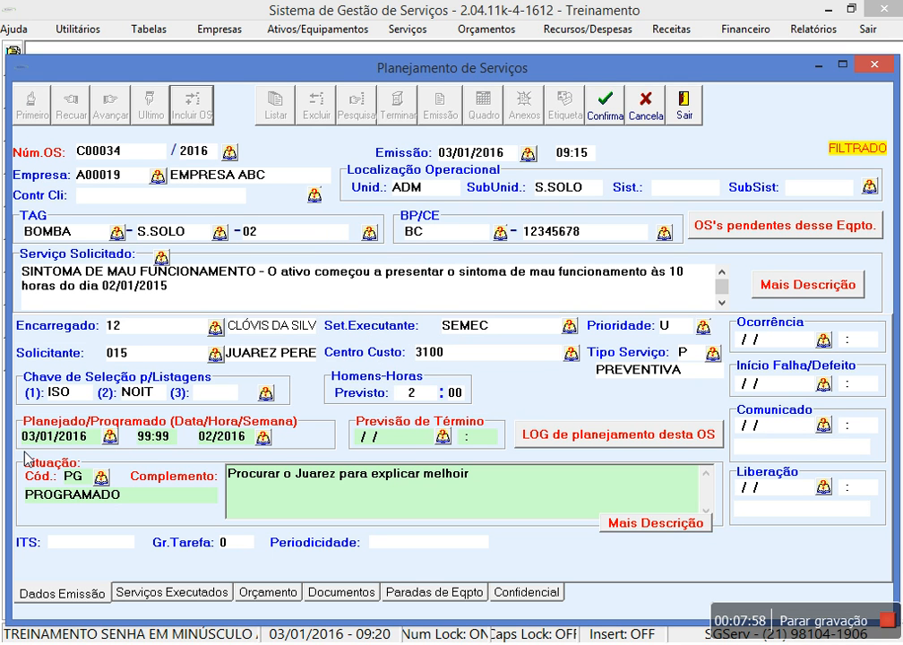
{"action": "double_click", "coordinate": [158, 436]}
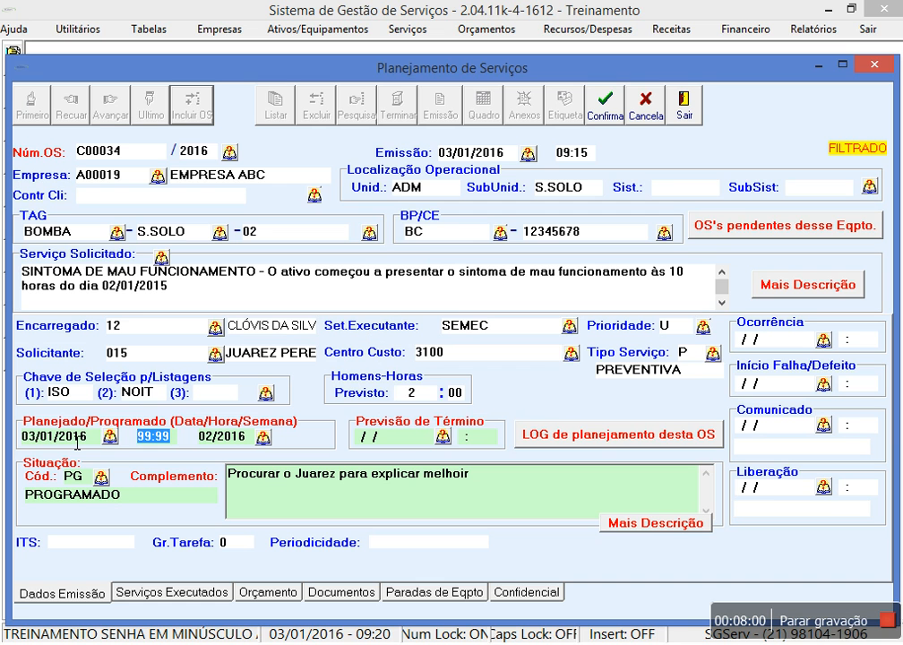
{"action": "type", "text": "09:30"}
{"action": "left_click", "coordinate": [605, 106]}
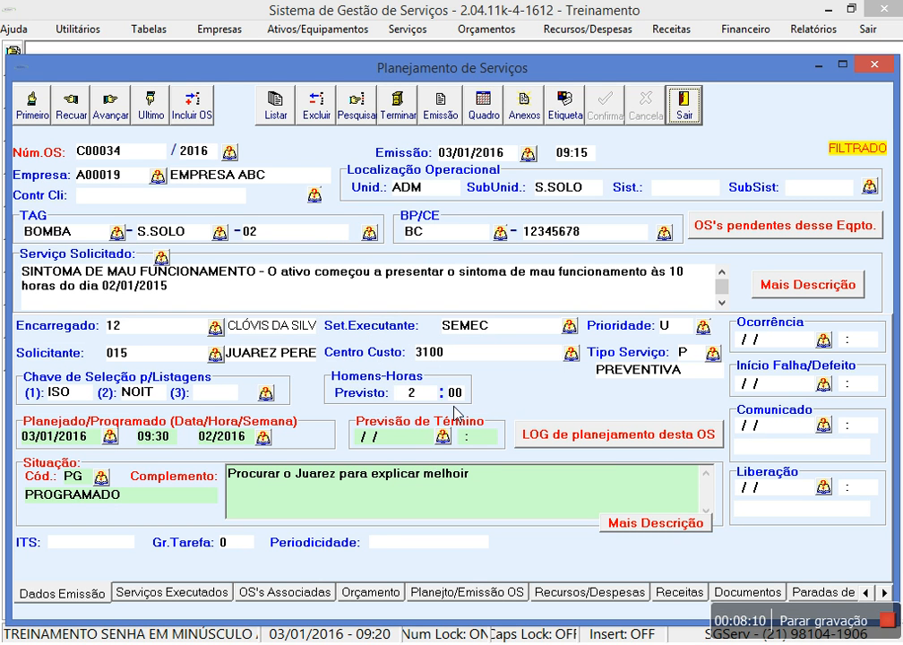
Generate the order's print preview with the Apropriação de Mão-de-Obra, Apropriação de Material and Serviço Executado sections included
{"action": "left_click", "coordinate": [442, 113]}
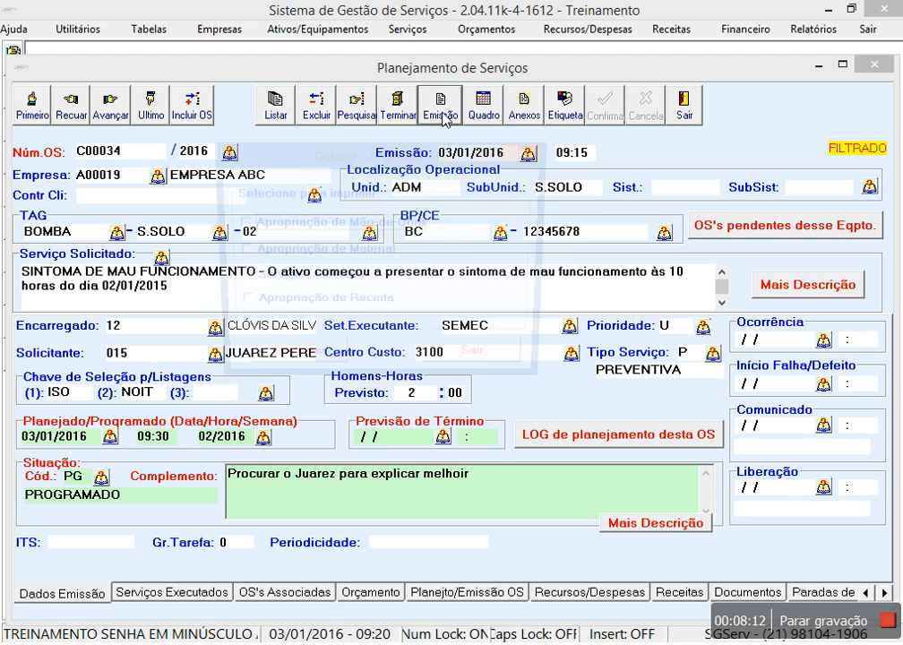
{"action": "left_click", "coordinate": [313, 254]}
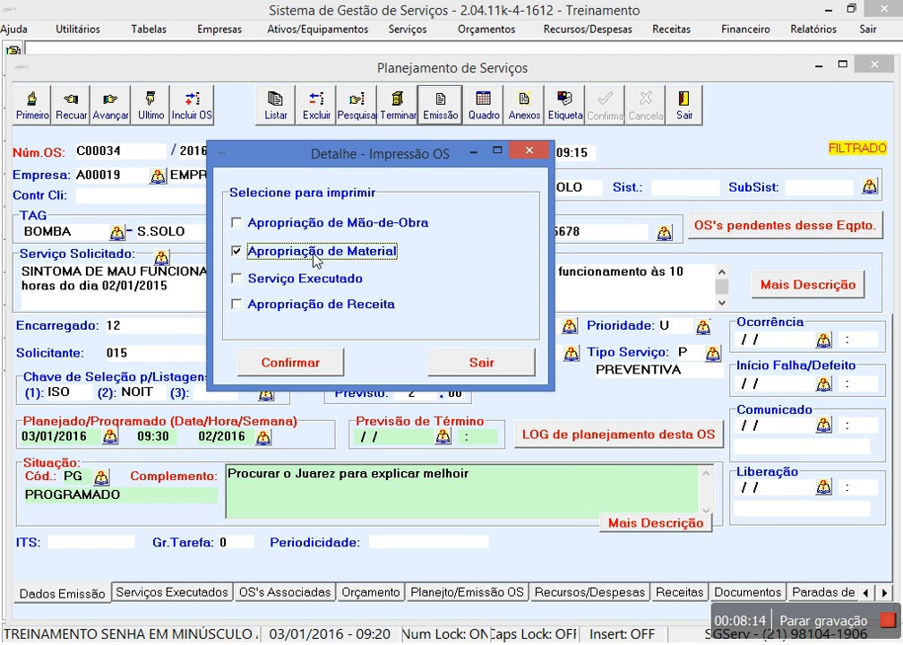
{"action": "left_click", "coordinate": [307, 280]}
{"action": "left_click", "coordinate": [308, 235]}
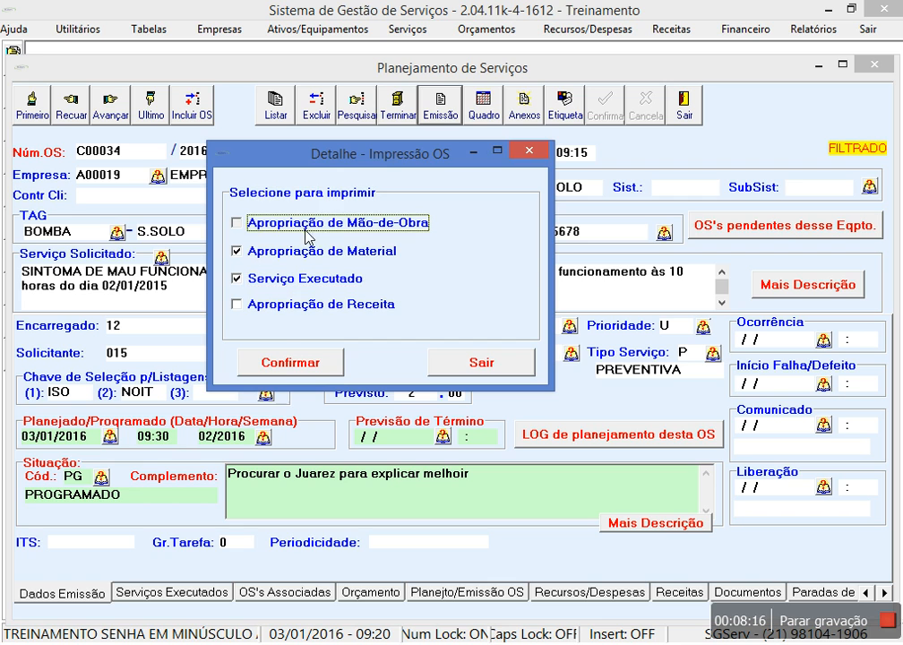
{"action": "left_click", "coordinate": [285, 367]}
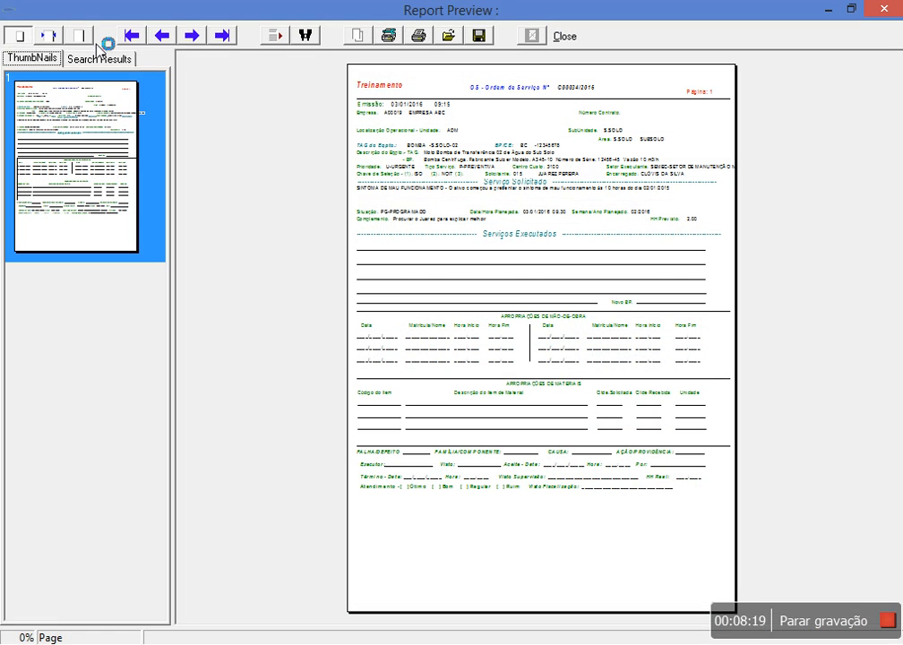
Examine the enlarged service order preview from its header data to the labour, material and sign-off fields, and close it
{"action": "left_click", "coordinate": [79, 37]}
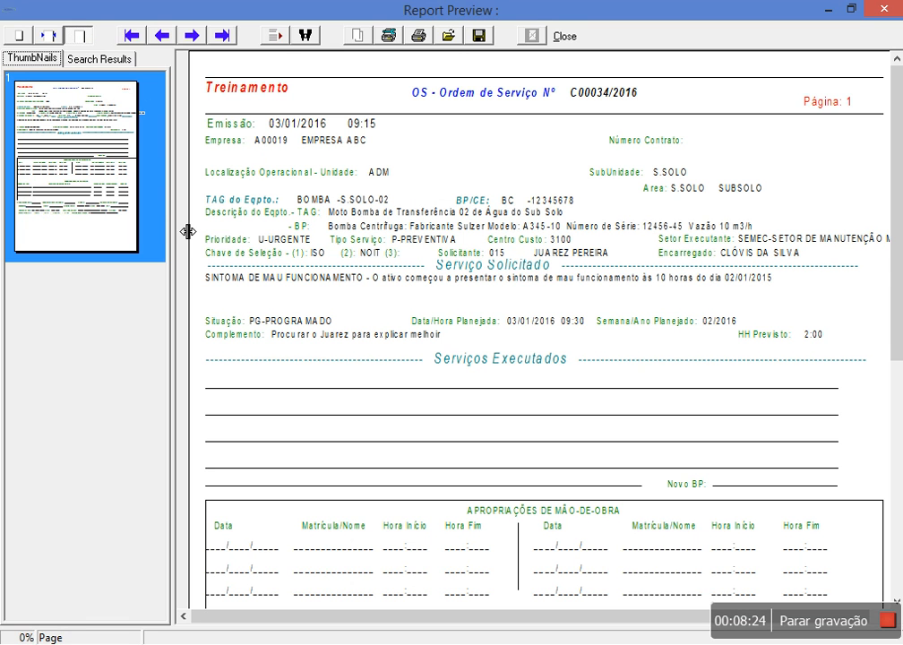
{"action": "left_click_drag", "start_coordinate": [188, 231], "coordinate": [22, 231]}
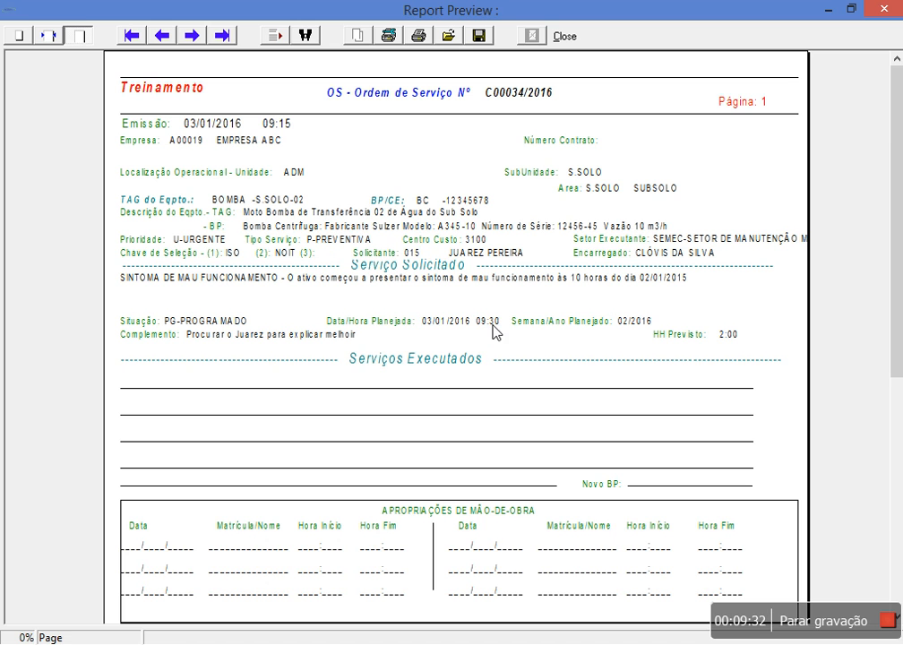
{"action": "scroll", "coordinate": [753, 397], "scroll_direction": "down", "scroll_amount": 3}
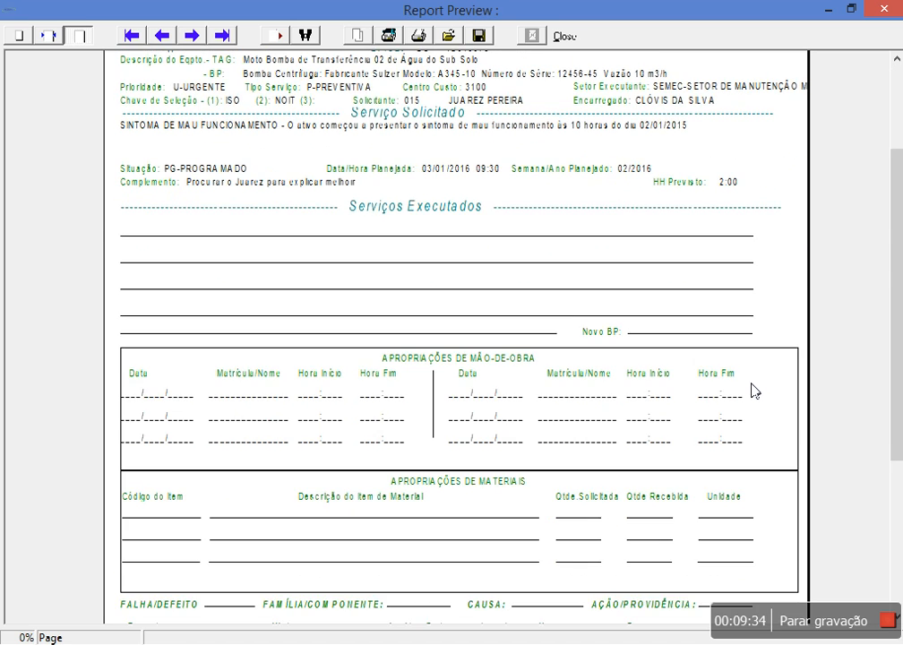
{"action": "scroll", "coordinate": [753, 394], "scroll_direction": "down", "scroll_amount": 5}
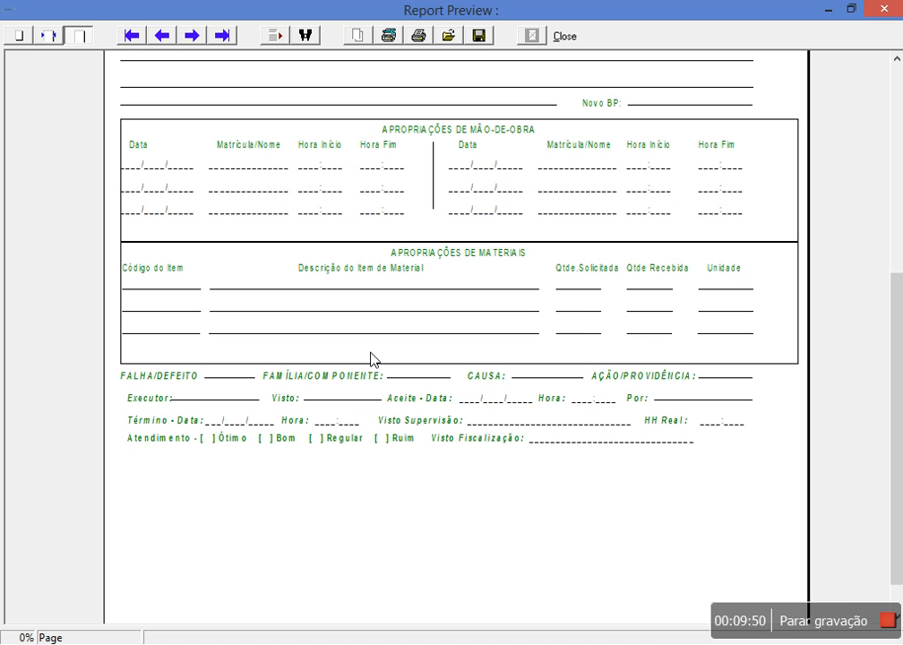
{"action": "scroll", "coordinate": [371, 358], "scroll_direction": "up", "scroll_amount": 5}
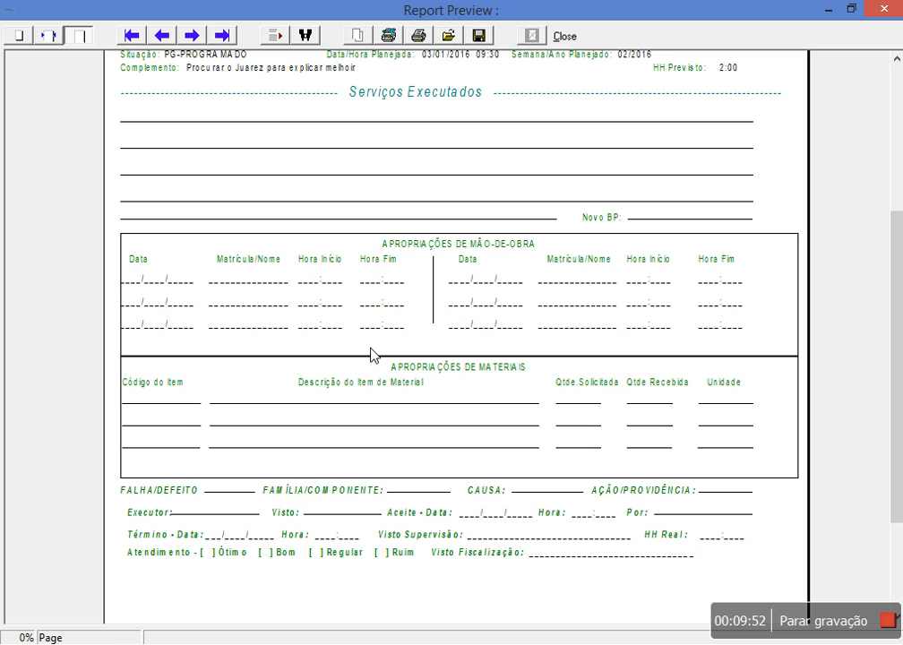
{"action": "left_click", "coordinate": [564, 37]}
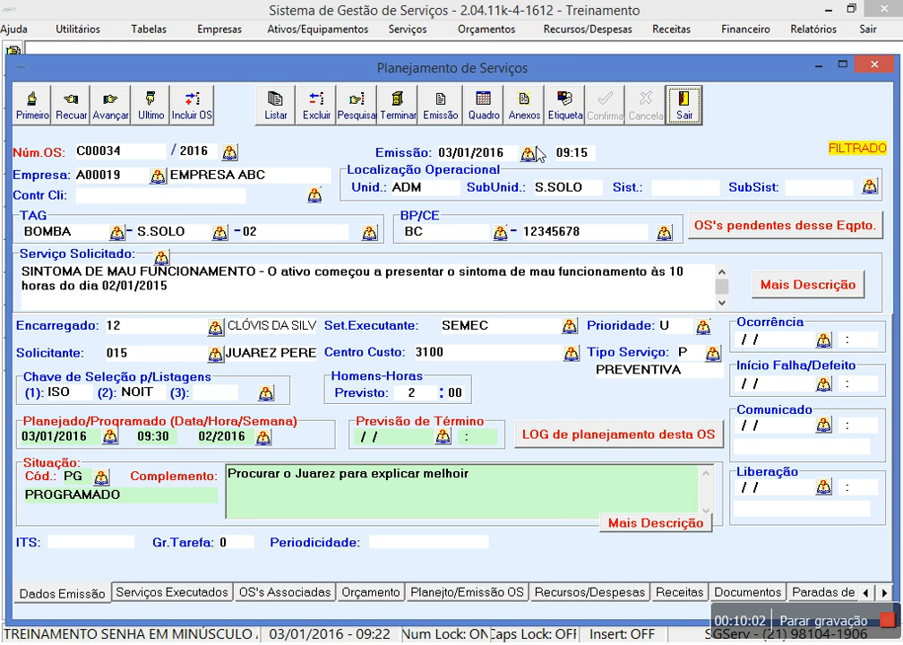
Start a new Mão-de-Obra expense entry for the order, assigning the fourth listed employee, a MECÂNICO from sector SEMEC
{"action": "left_click", "coordinate": [599, 607]}
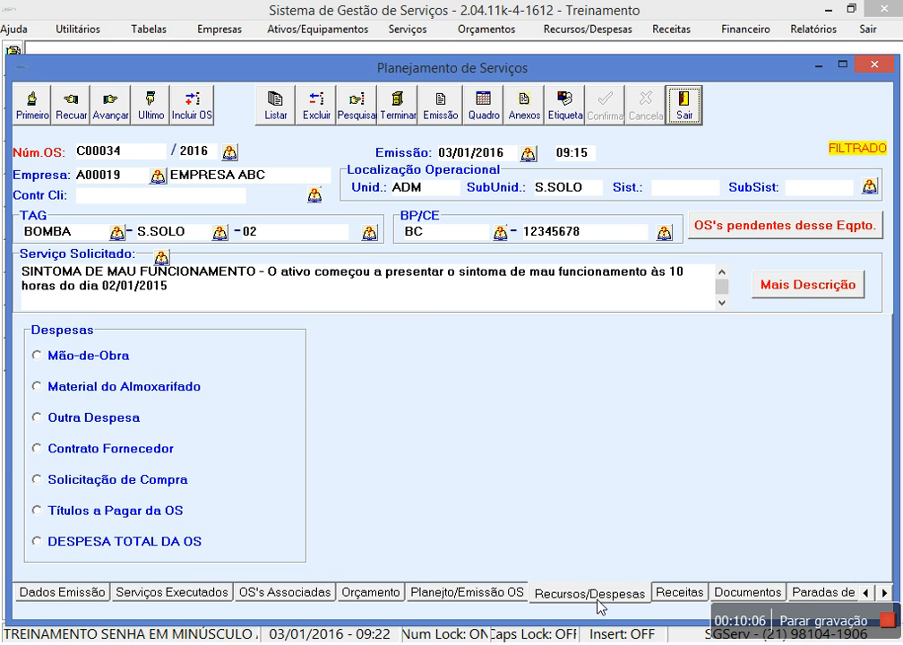
{"action": "left_click", "coordinate": [101, 361]}
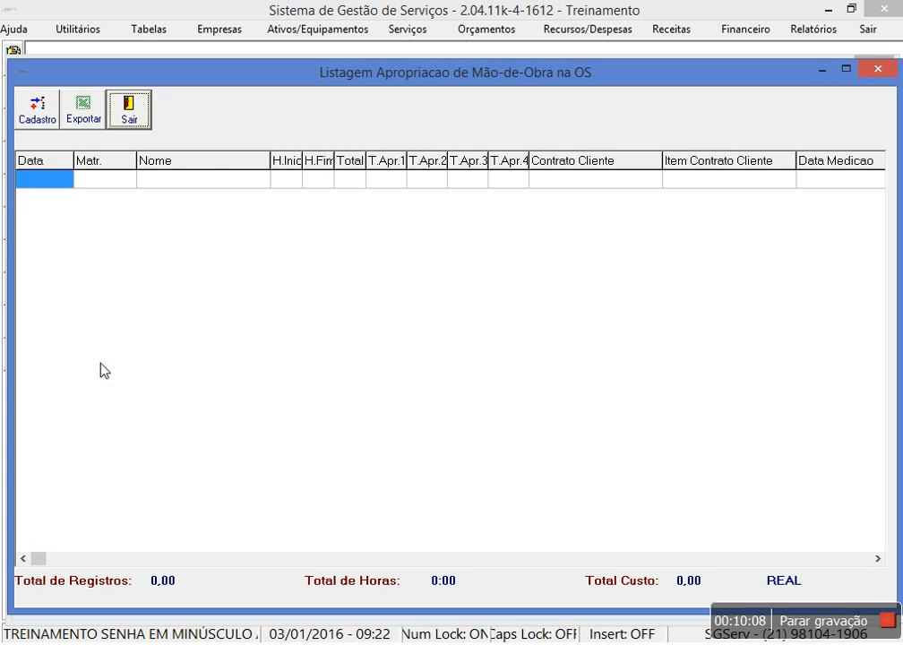
{"action": "left_click", "coordinate": [40, 112]}
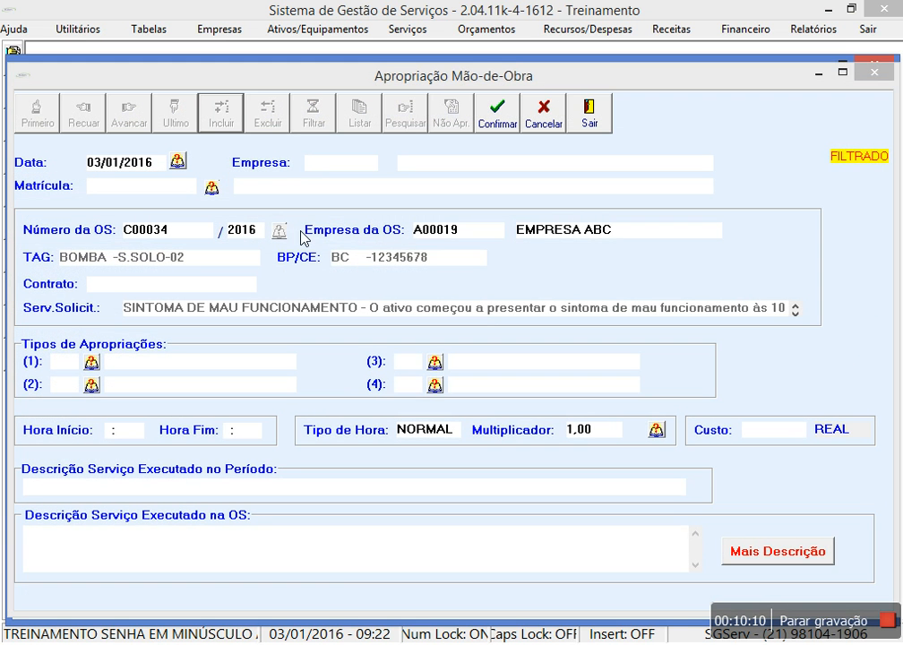
{"action": "left_click", "coordinate": [211, 188]}
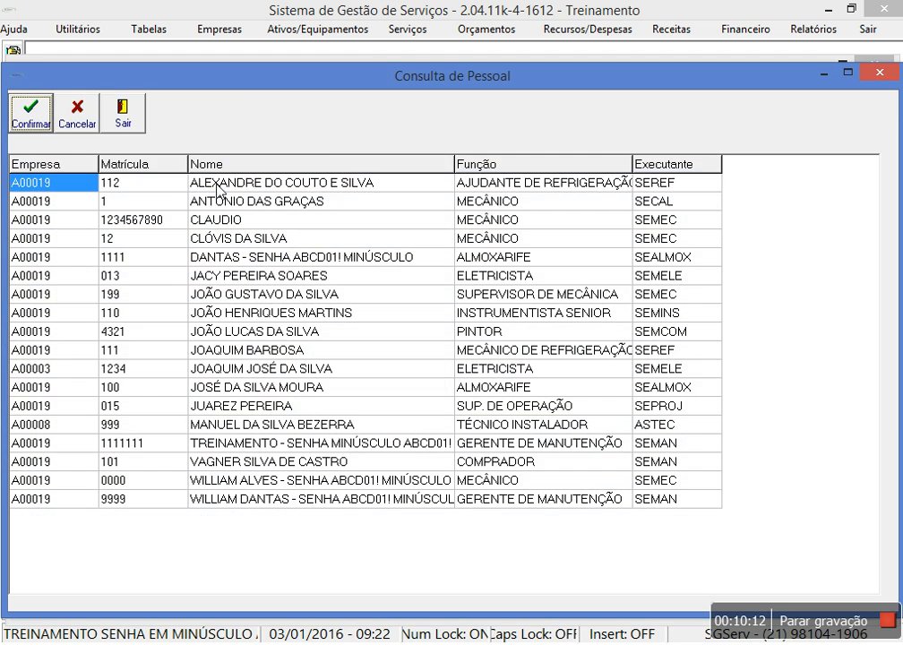
{"action": "double_click", "coordinate": [236, 245]}
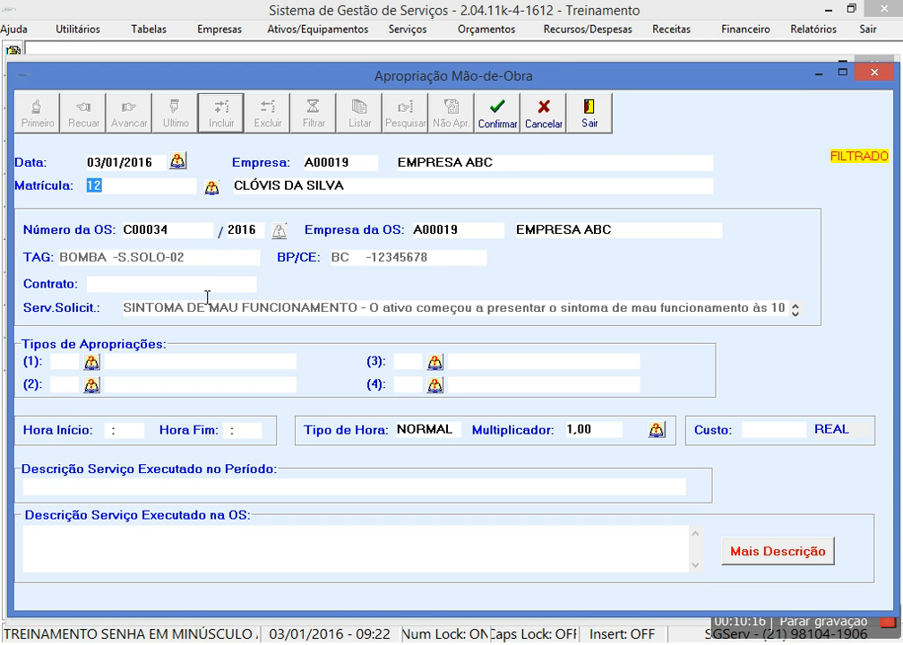
Set the first Tipo de Apropriação to SE (SERVIÇO), with Hora Início 09:20 and Hora Fim 09:22
{"action": "left_click", "coordinate": [95, 363]}
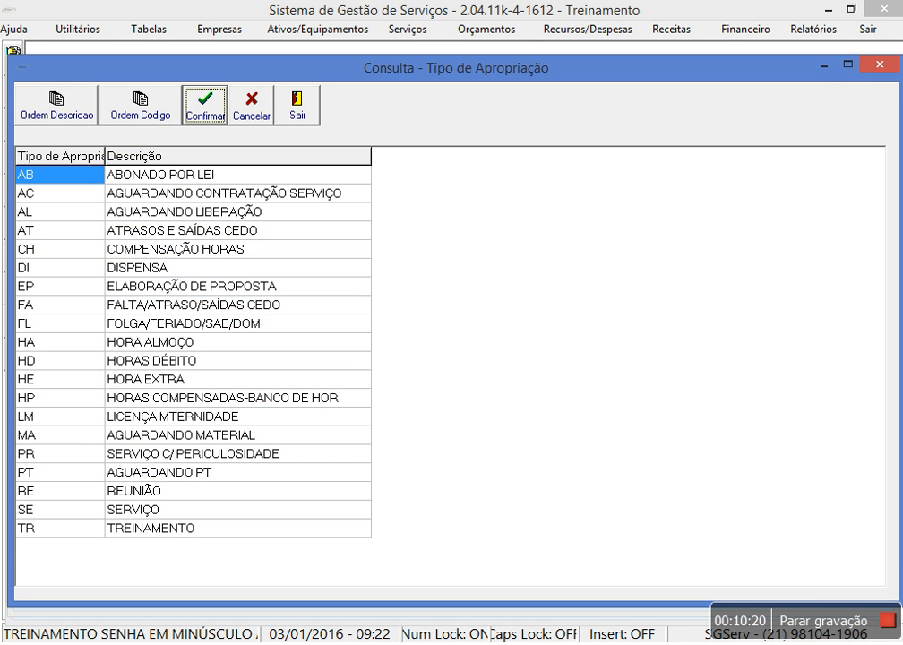
{"action": "double_click", "coordinate": [45, 509]}
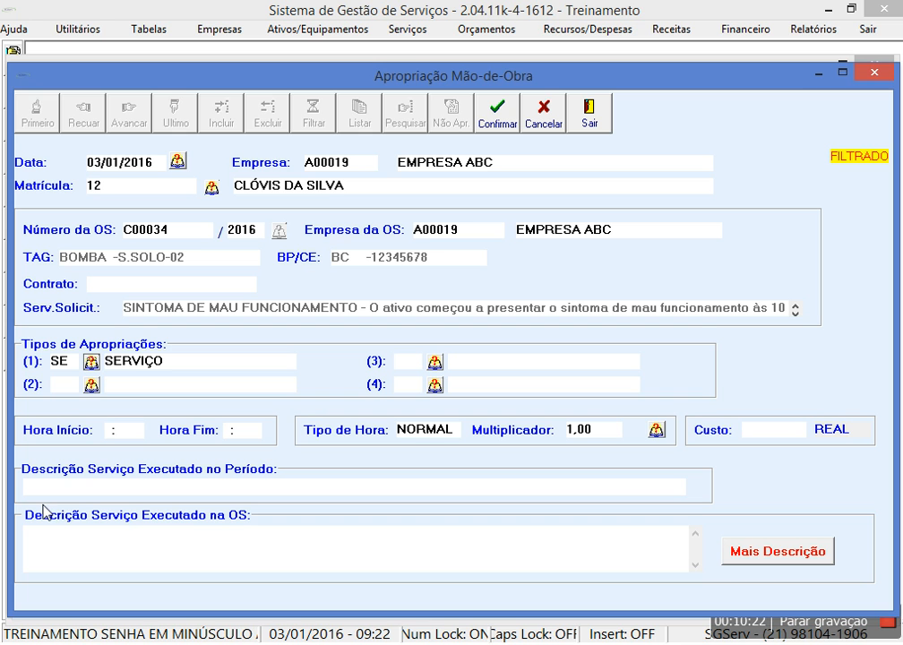
{"action": "left_click", "coordinate": [107, 430]}
{"action": "double_click", "coordinate": [114, 430]}
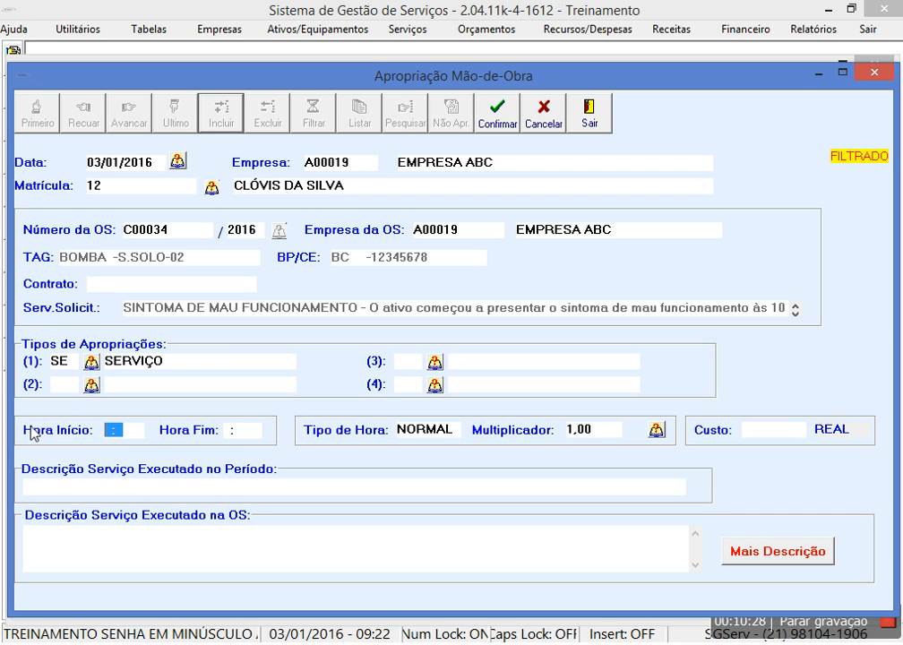
{"action": "type", "text": "09:20"}
{"action": "key", "text": "Tab"}
{"action": "type", "text": "09:22"}
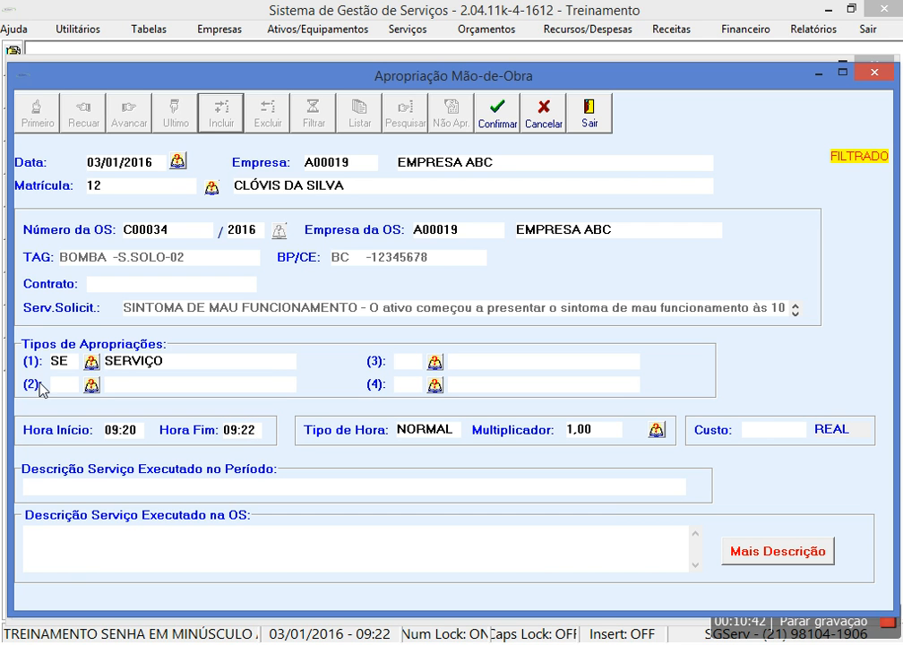
Describe the service executed in the period as "Corrigida a fixação da proteção do acoplamento que causava problema." and save the labour entry
{"action": "left_click", "coordinate": [80, 491]}
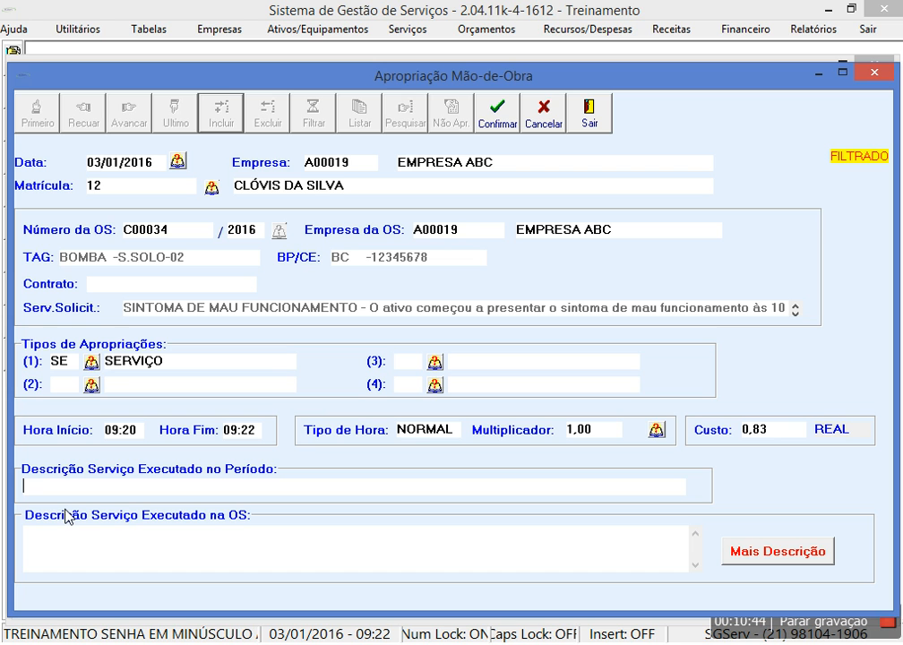
{"action": "type", "text": "Corrigida a "}
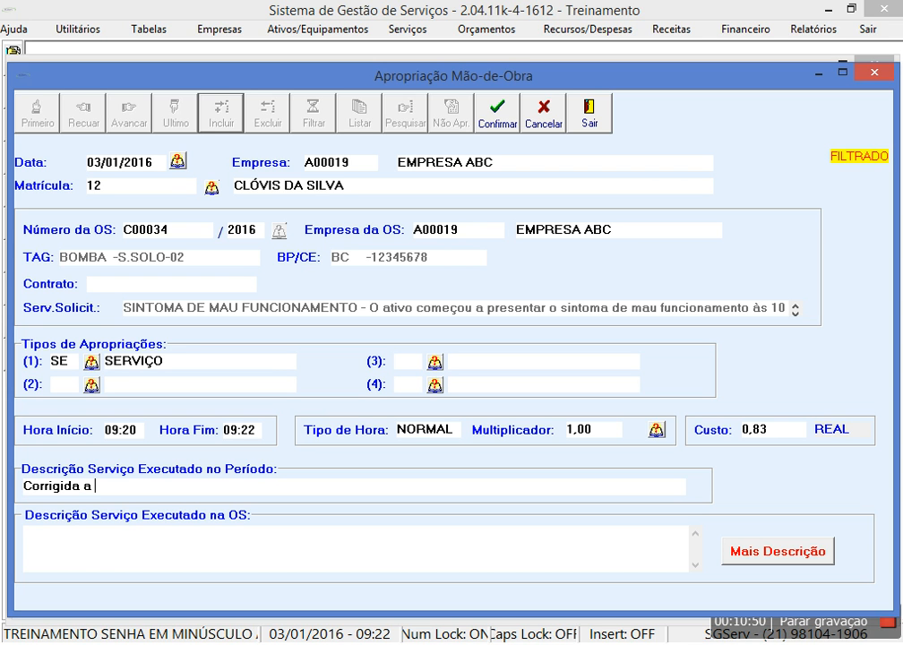
{"action": "type", "text": "fixação da proteção do acoplament"}
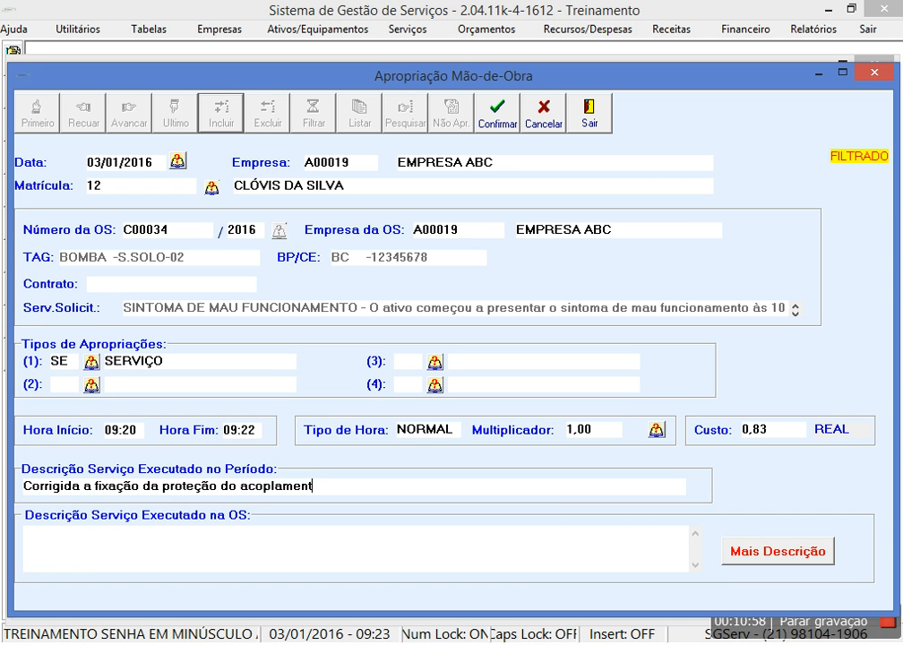
{"action": "type", "text": "o que causava"}
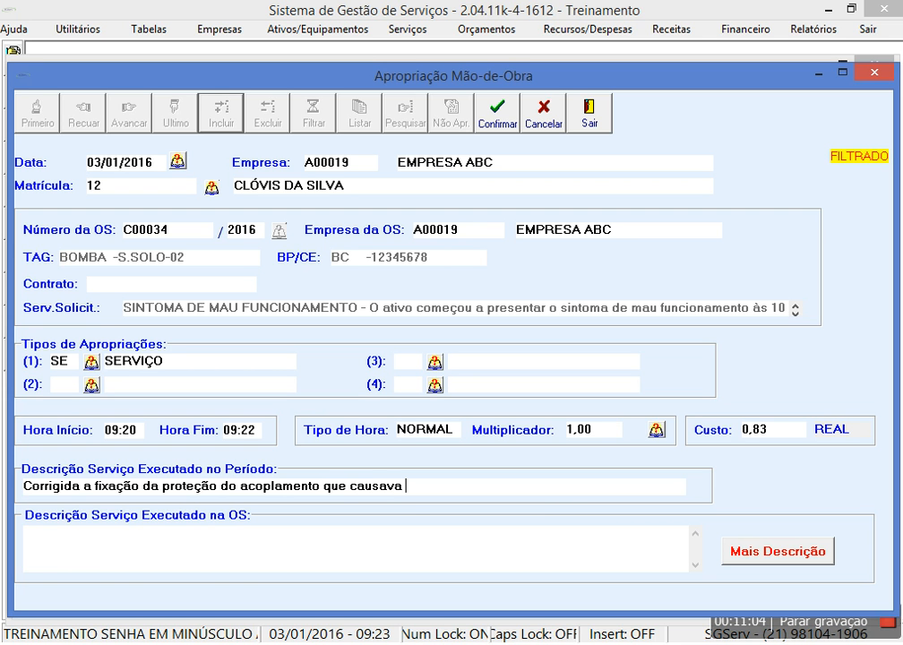
{"action": "type", "text": " problema."}
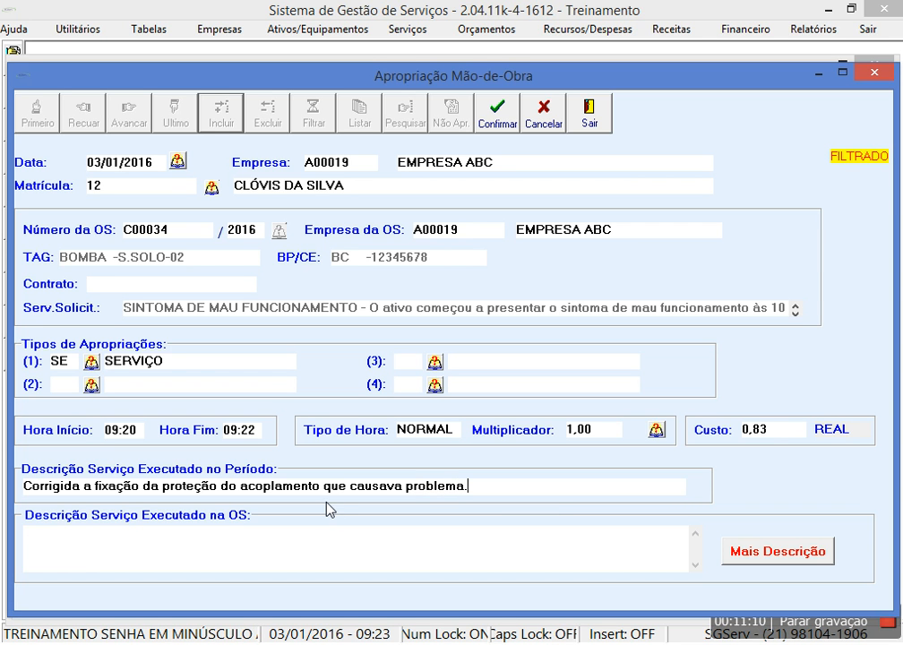
{"action": "left_click_drag", "start_coordinate": [480, 492], "coordinate": [21, 487]}
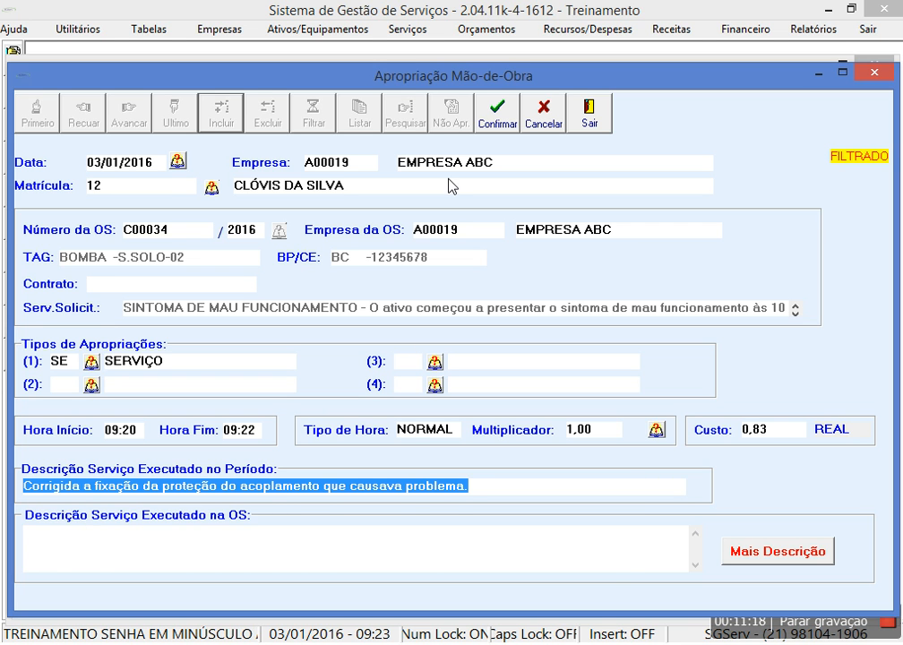
{"action": "left_click", "coordinate": [512, 121]}
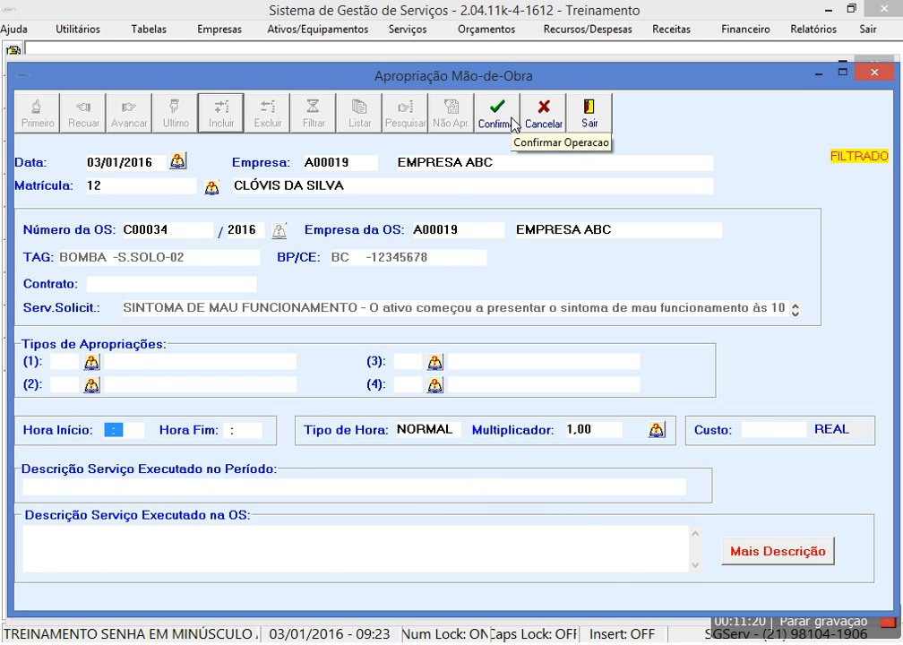
Leave the labour entry form and review the order's Mão-de-Obra listing
{"action": "left_click", "coordinate": [589, 113]}
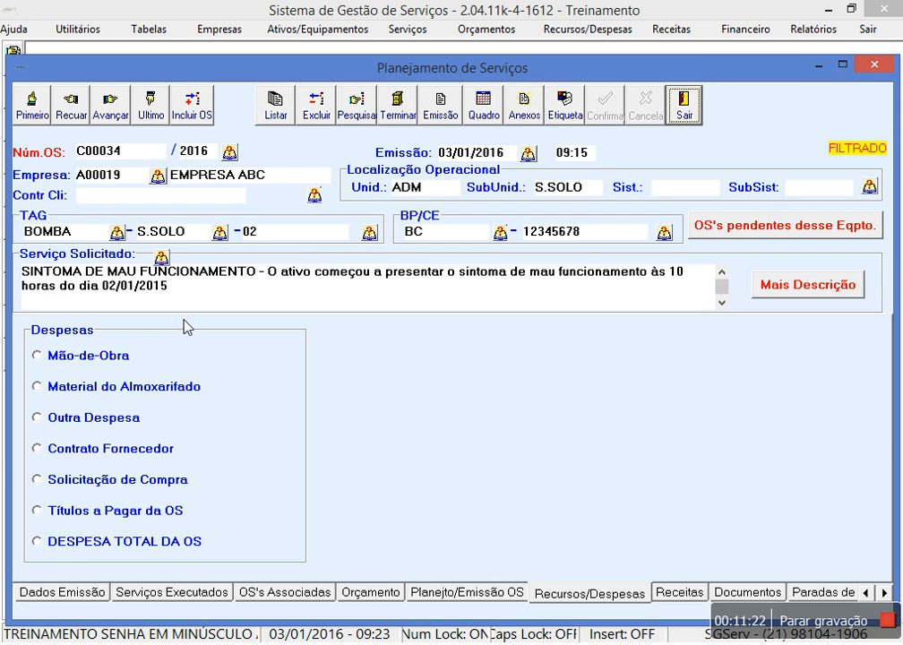
{"action": "left_click", "coordinate": [66, 355]}
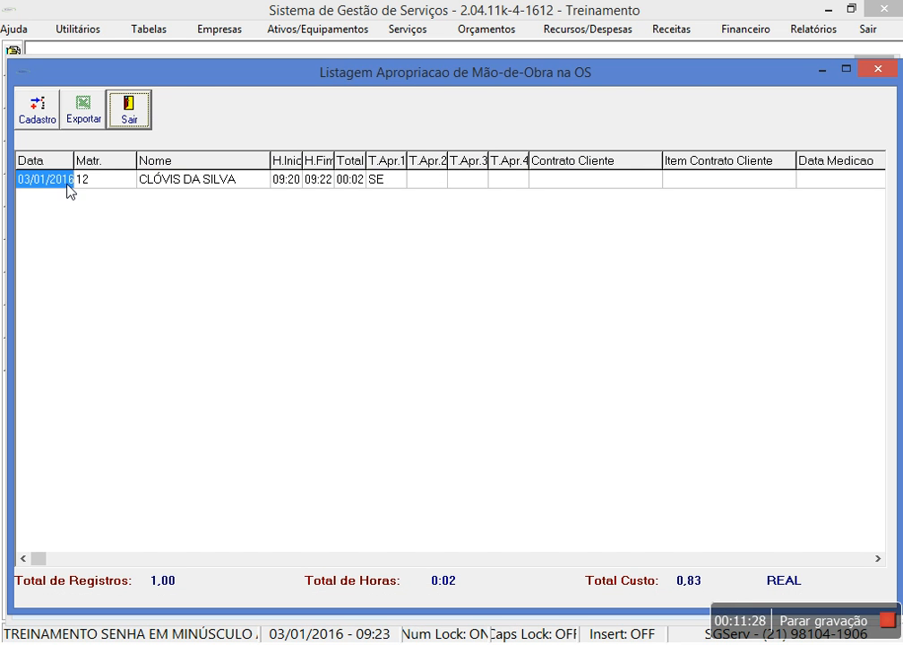
{"action": "left_click", "coordinate": [131, 106]}
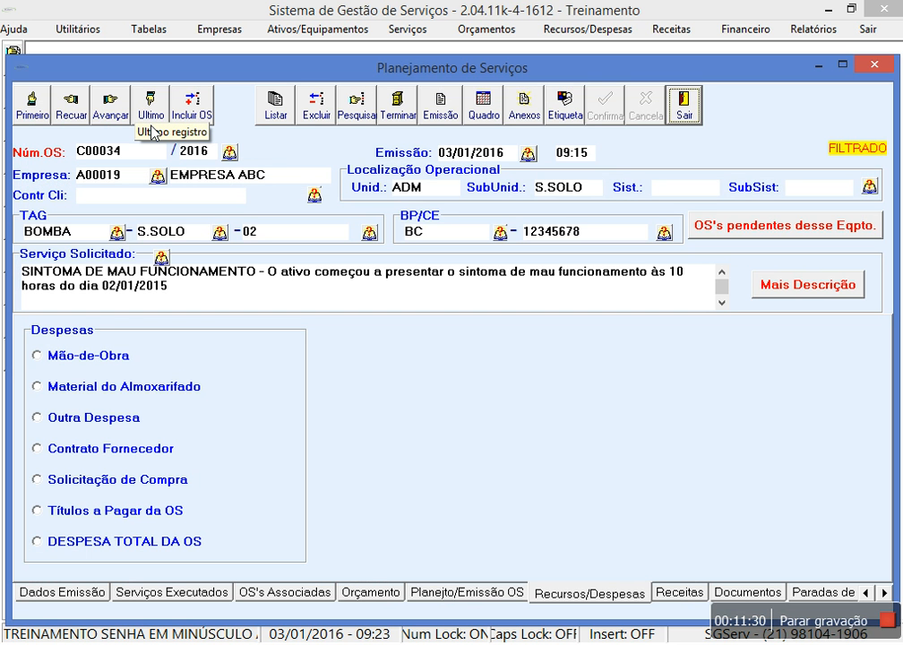
Change the order's Situação to SE (SERVIÇO EXECUTADO) in the issue data
{"action": "left_click", "coordinate": [52, 593]}
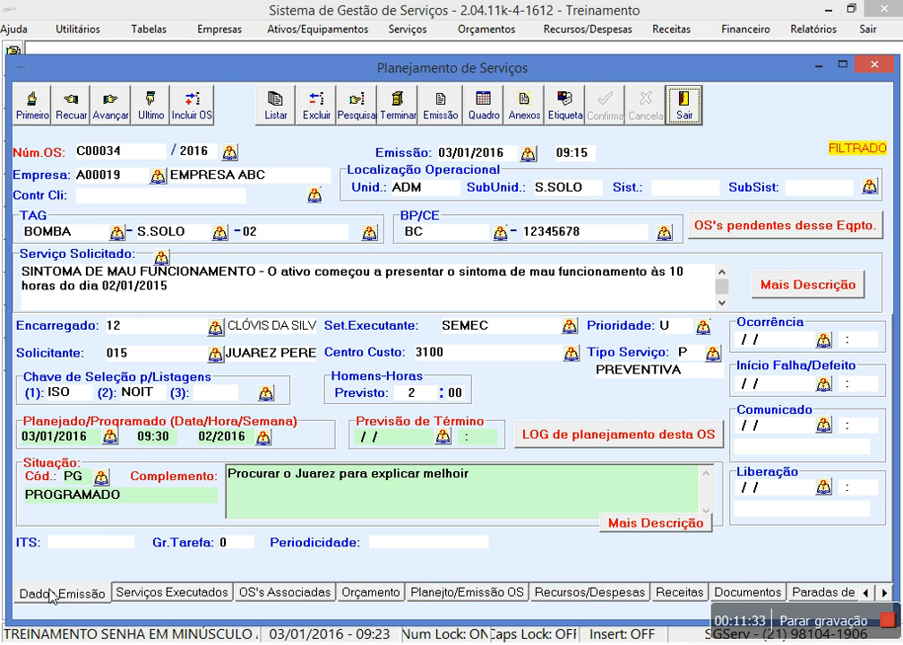
{"action": "left_click", "coordinate": [101, 476]}
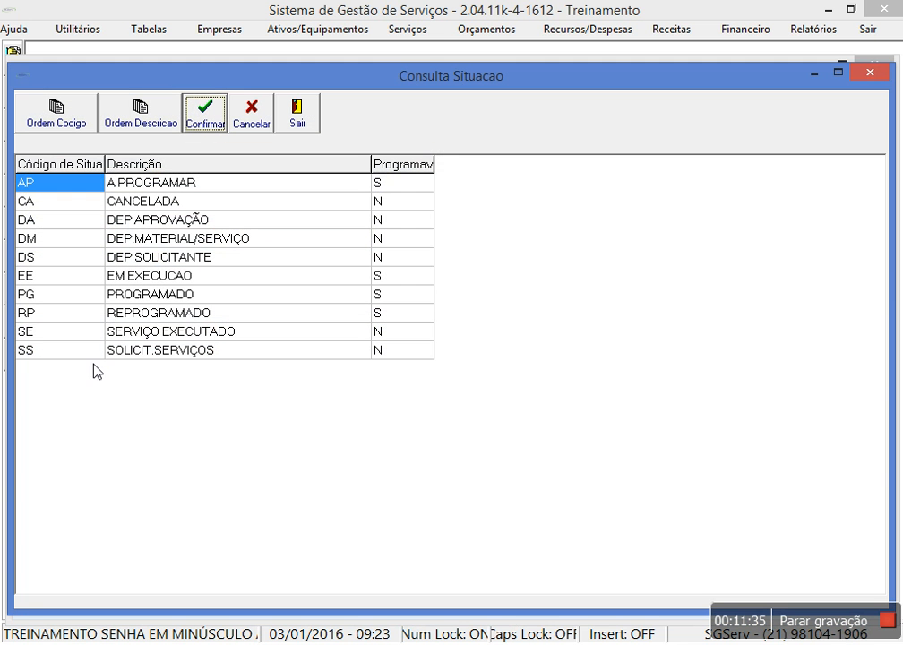
{"action": "double_click", "coordinate": [30, 333]}
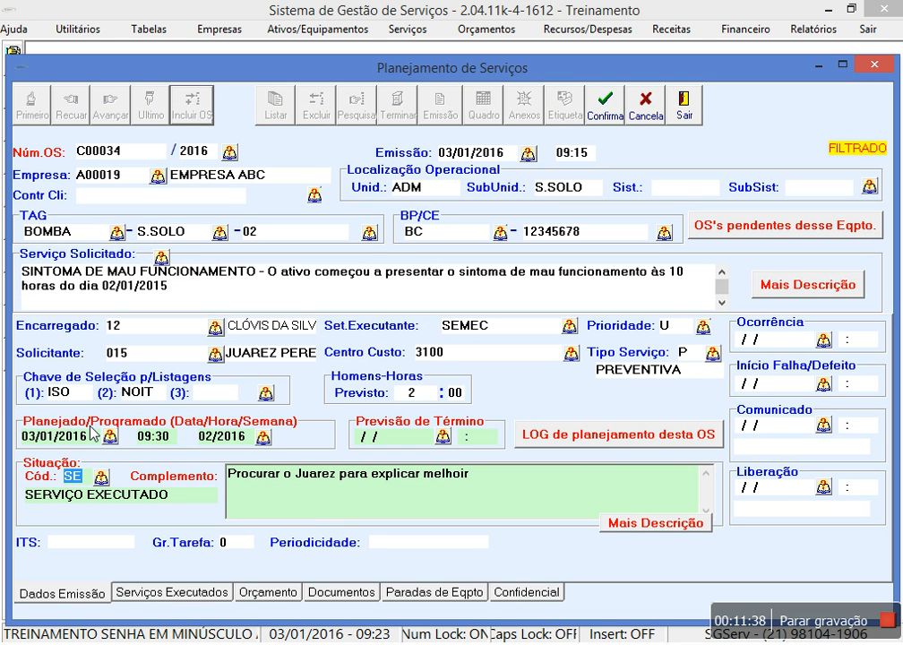
Clear the Planejado/Programado date, time and week, and save the order
{"action": "left_click", "coordinate": [95, 436]}
{"action": "key", "text": "Delete"}
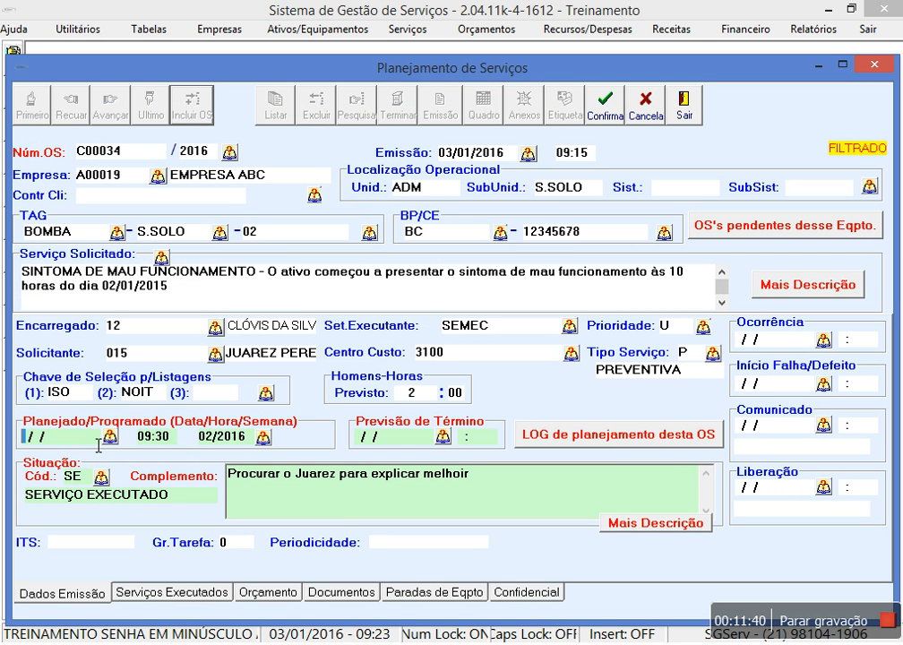
{"action": "key", "text": "Tab"}
{"action": "key", "text": "Delete"}
{"action": "key", "text": "Tab"}
{"action": "key", "text": "Delete"}
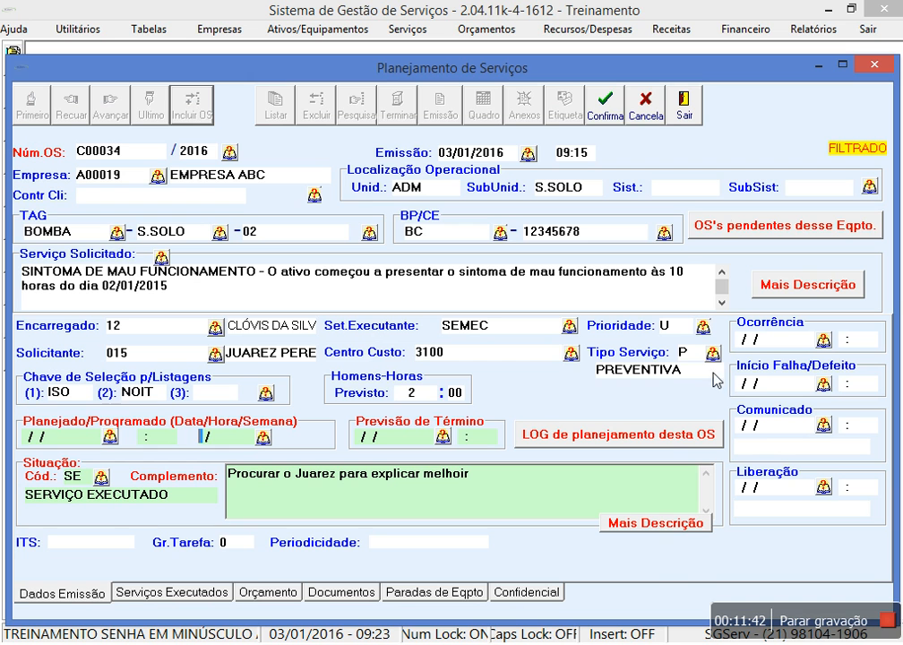
{"action": "left_click", "coordinate": [599, 108]}
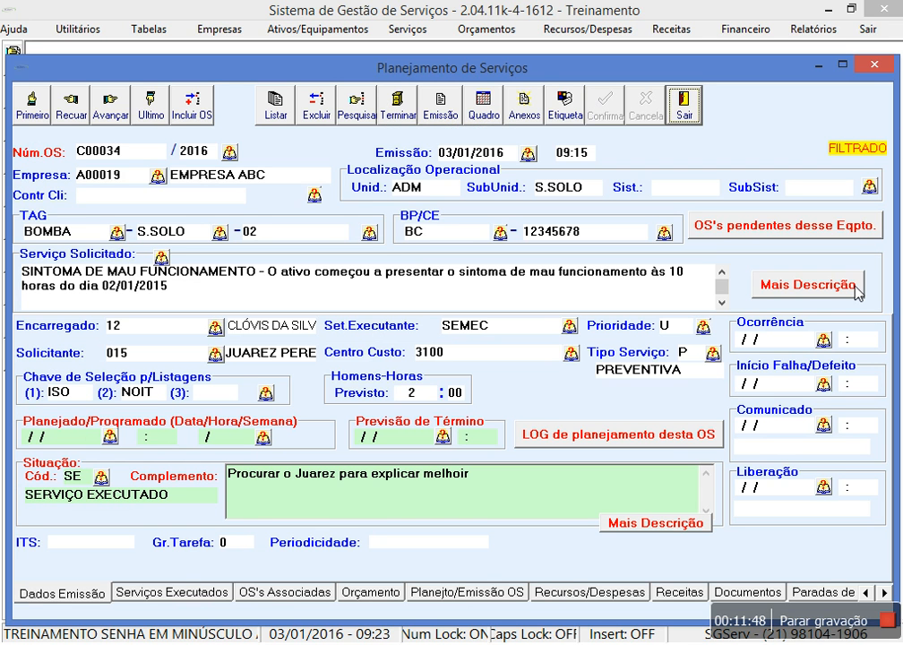
Start terminating the pump's service order to reach its Serviços Executados data
{"action": "left_click", "coordinate": [394, 111]}
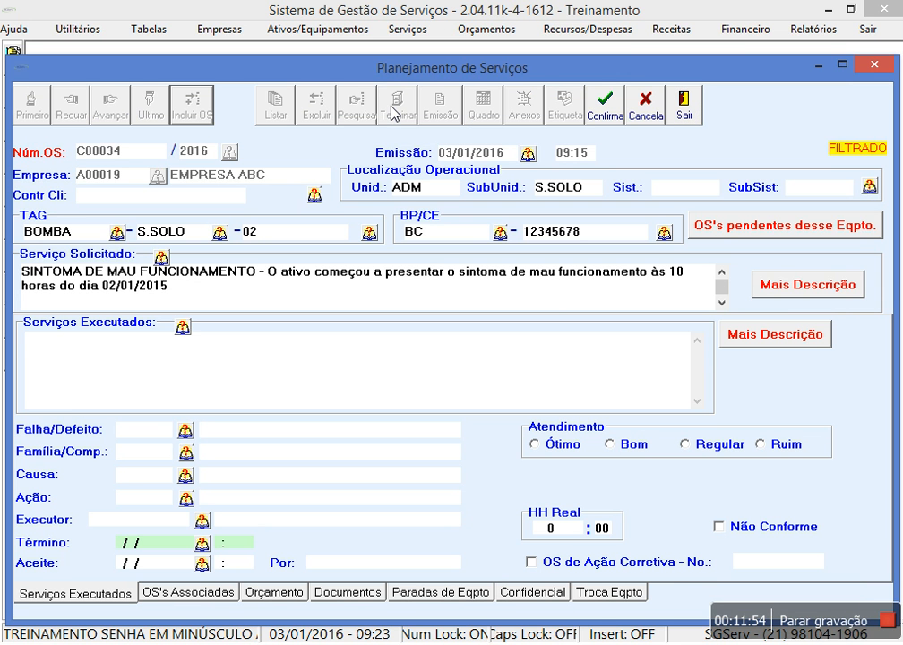
{"action": "right_click", "coordinate": [244, 376]}
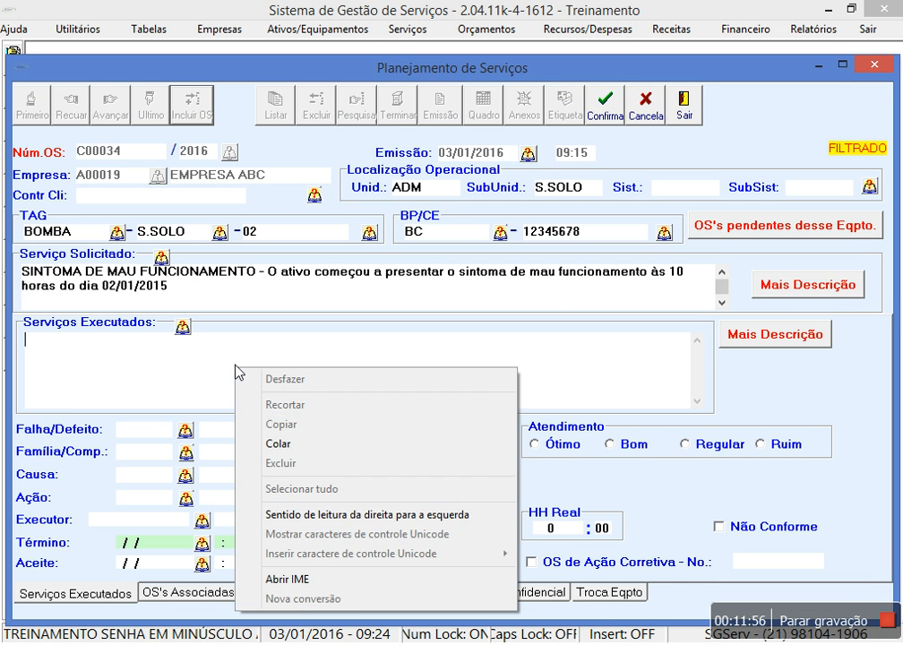
{"action": "left_click", "coordinate": [296, 443]}
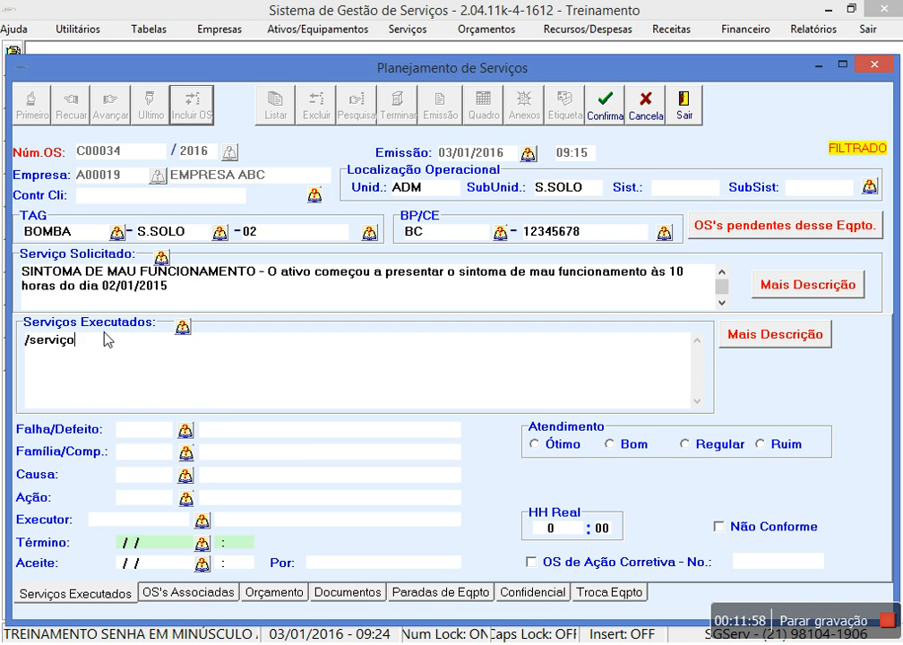
{"action": "double_click", "coordinate": [69, 342]}
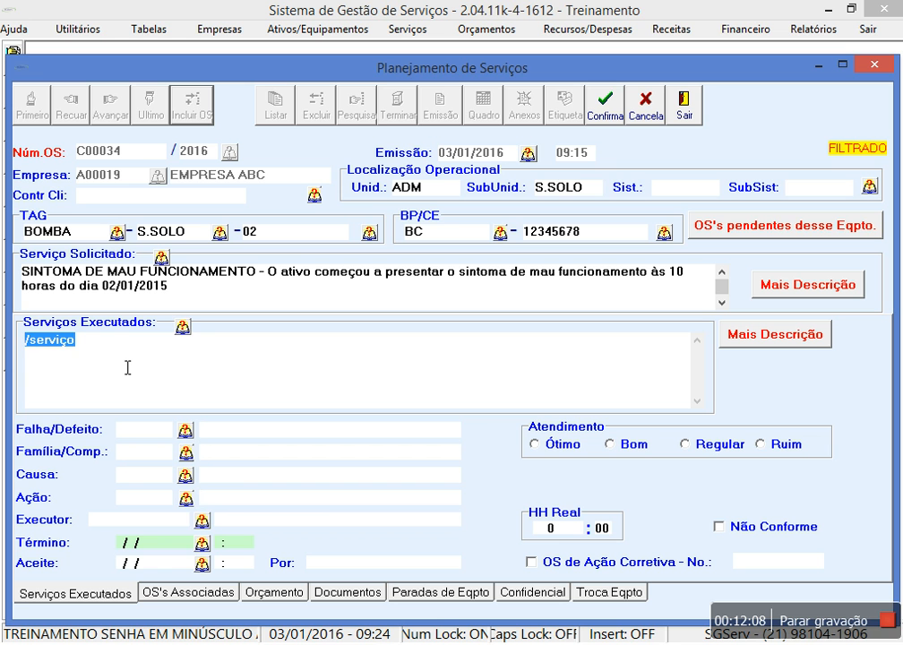
{"action": "key", "text": "BackSpace"}
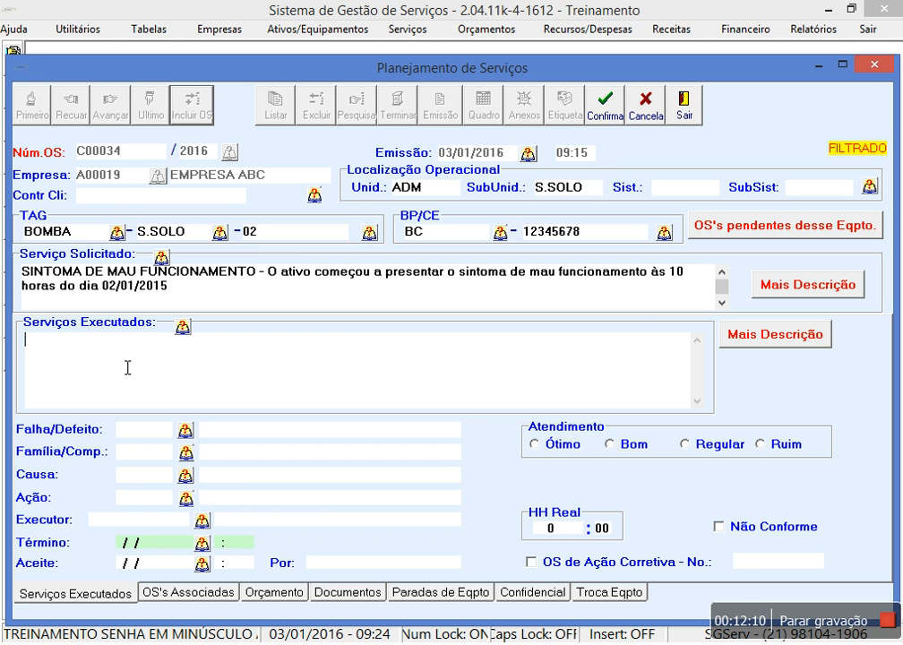
Insert standard text 001 SERVIÇO EXECUTADO in Serviços Executados, removing "Feita pintura" and renumbering "Organizado e arrumado" as 2
{"action": "left_click", "coordinate": [183, 327]}
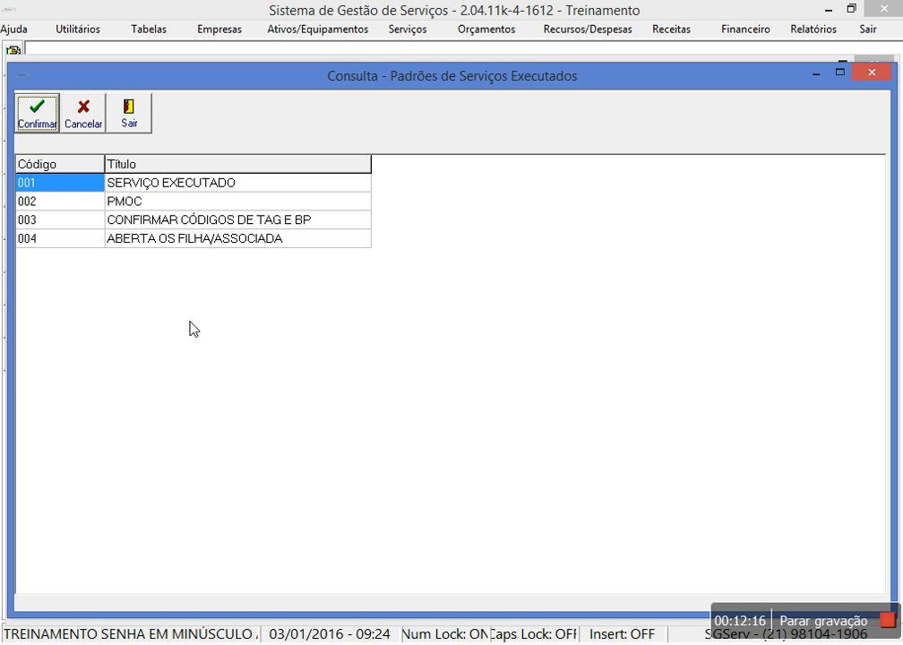
{"action": "double_click", "coordinate": [155, 188]}
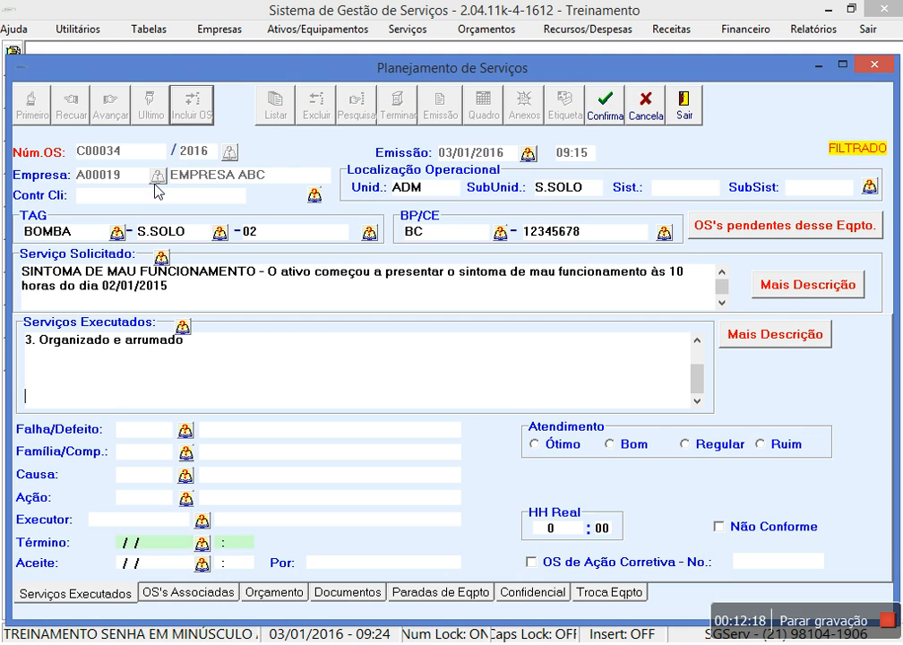
{"action": "left_click", "coordinate": [758, 334]}
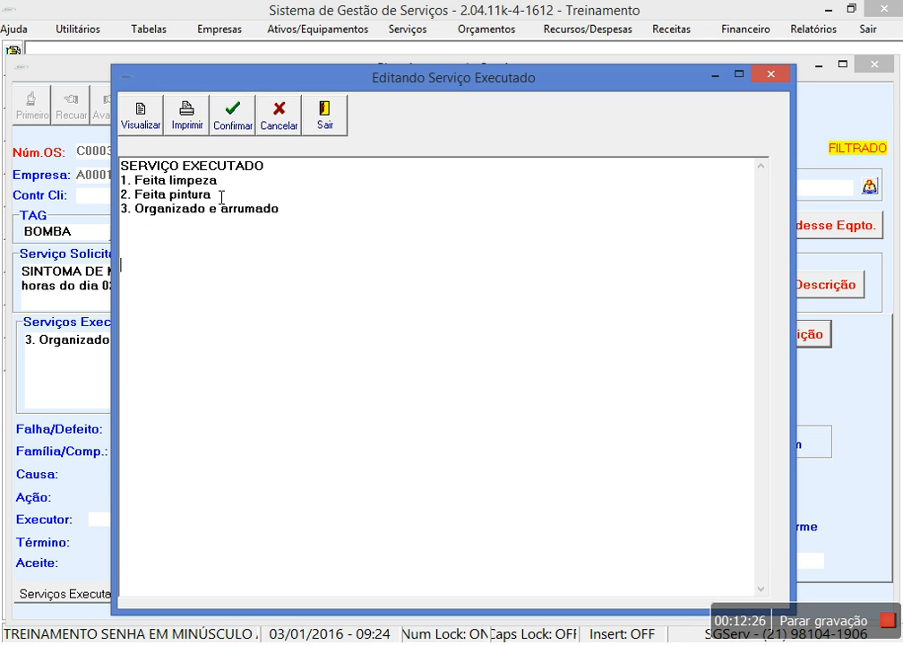
{"action": "left_click_drag", "start_coordinate": [219, 196], "coordinate": [94, 203]}
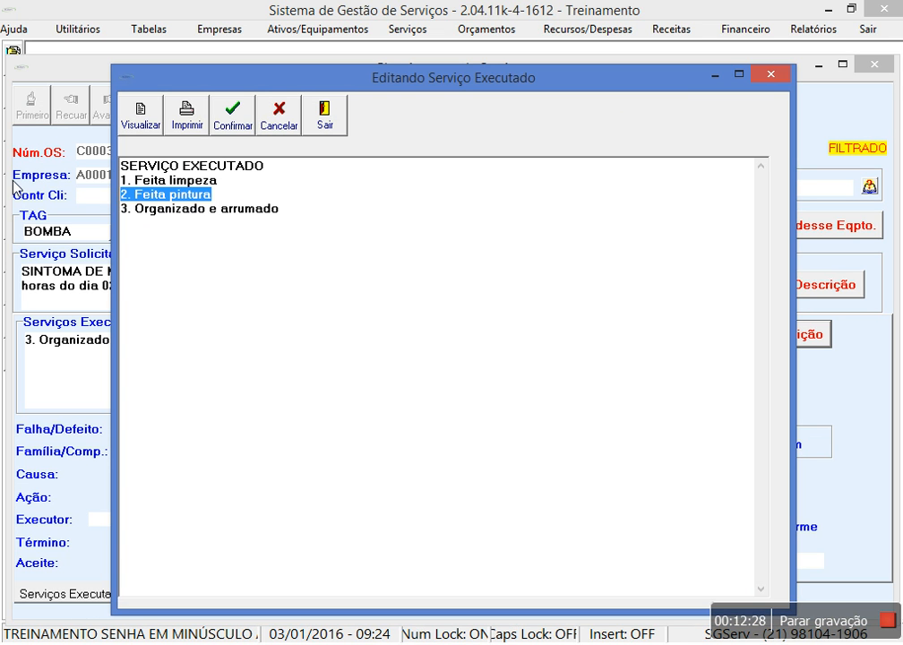
{"action": "key", "text": "Delete"}
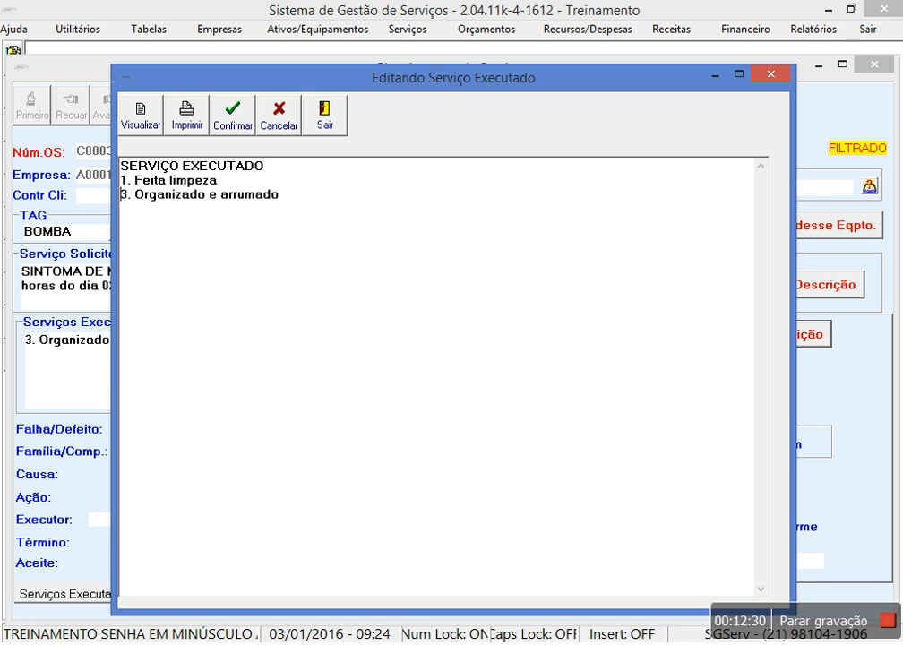
{"action": "key", "text": "Delete"}
{"action": "type", "text": "2"}
Add "O problema na fixação da proteção do acoplamento do motor com a bomba." below the list and confirm the text
{"action": "left_click", "coordinate": [327, 187]}
{"action": "left_click", "coordinate": [315, 205]}
{"action": "key", "text": "Return"}
{"action": "key", "text": "Return"}
{"action": "type", "text": "O problema na fixação"}
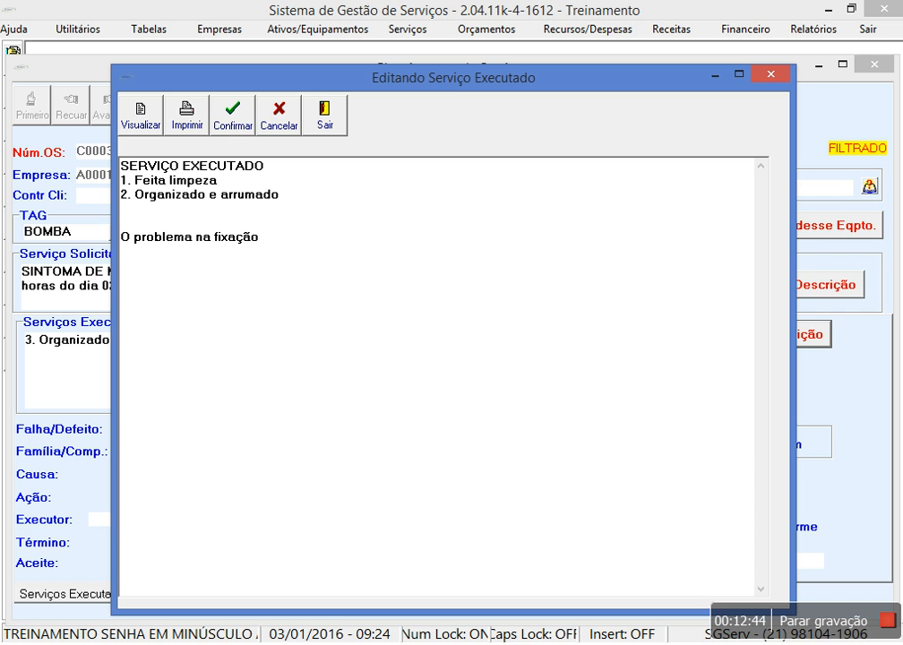
{"action": "type", "text": "dqa"}
{"action": "type", "text": " prote"}
{"action": "type", "text": "ção do "}
{"action": "type", "text": "acoplamento"}
{"action": "type", "text": " do mot"}
{"action": "type", "text": "or com a bo"}
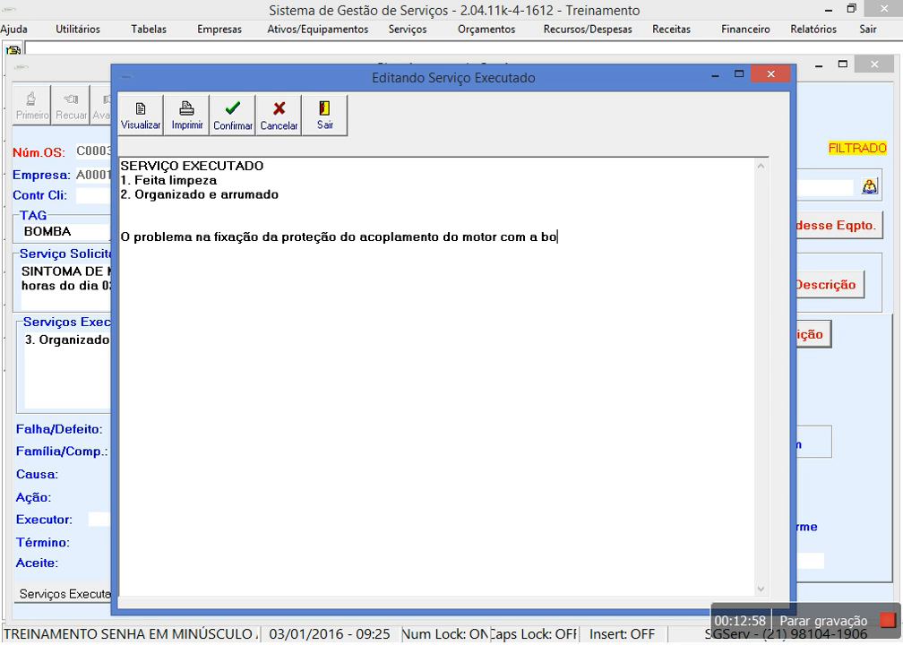
{"action": "type", "text": "mba."}
{"action": "left_click", "coordinate": [240, 117]}
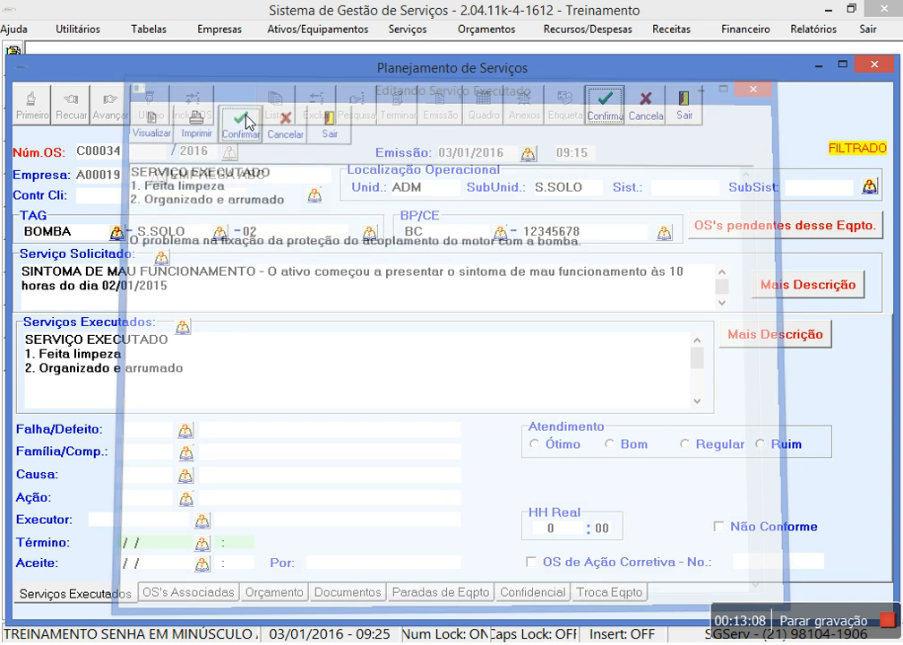
Append standard text 004 ABERTA OS FILHA/ASSOCIADA to Serviços Executados and remove the extra blank lines above it
{"action": "left_click", "coordinate": [184, 327]}
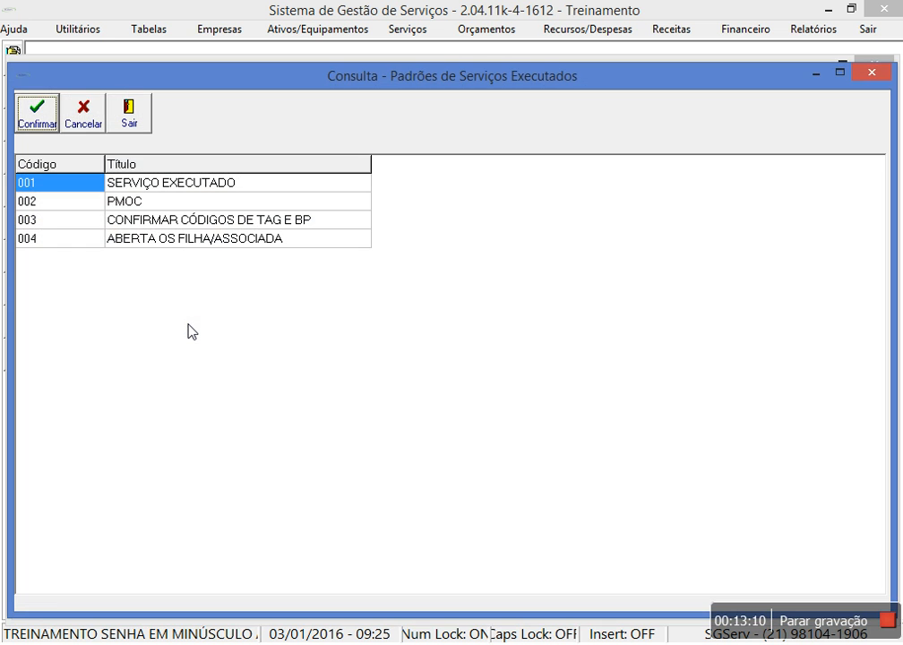
{"action": "double_click", "coordinate": [171, 242]}
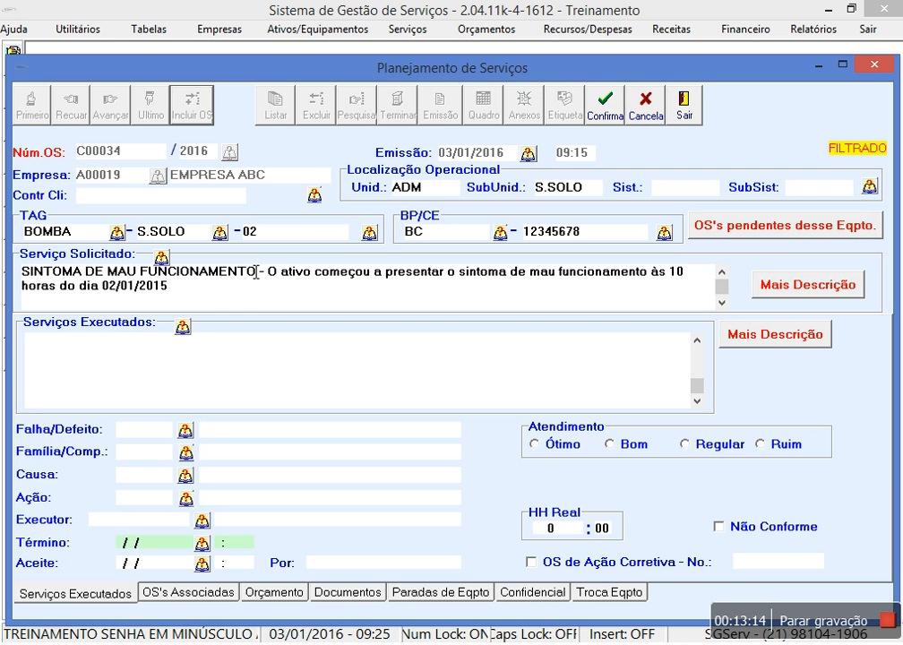
{"action": "left_click", "coordinate": [776, 344]}
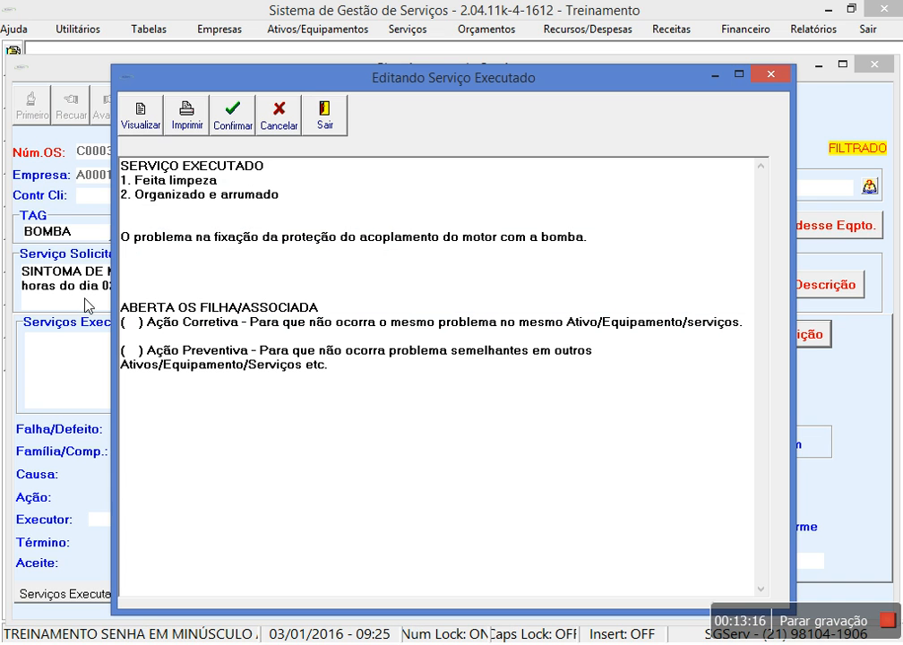
{"action": "left_click", "coordinate": [138, 256]}
{"action": "key", "text": "Delete"}
{"action": "key", "text": "Delete"}
{"action": "key", "text": "Delete"}
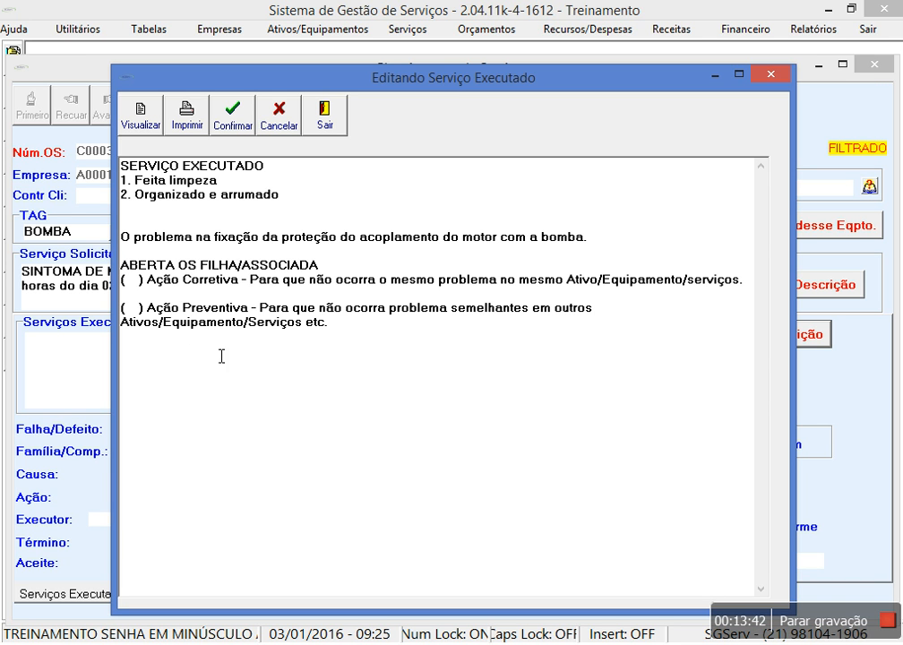
Mark the Ação Corretiva option with an X in the executed-service text and confirm it
{"action": "left_click", "coordinate": [136, 280]}
{"action": "type", "text": "X"}
{"action": "key", "text": "Delete"}
{"action": "key", "text": "Delete"}
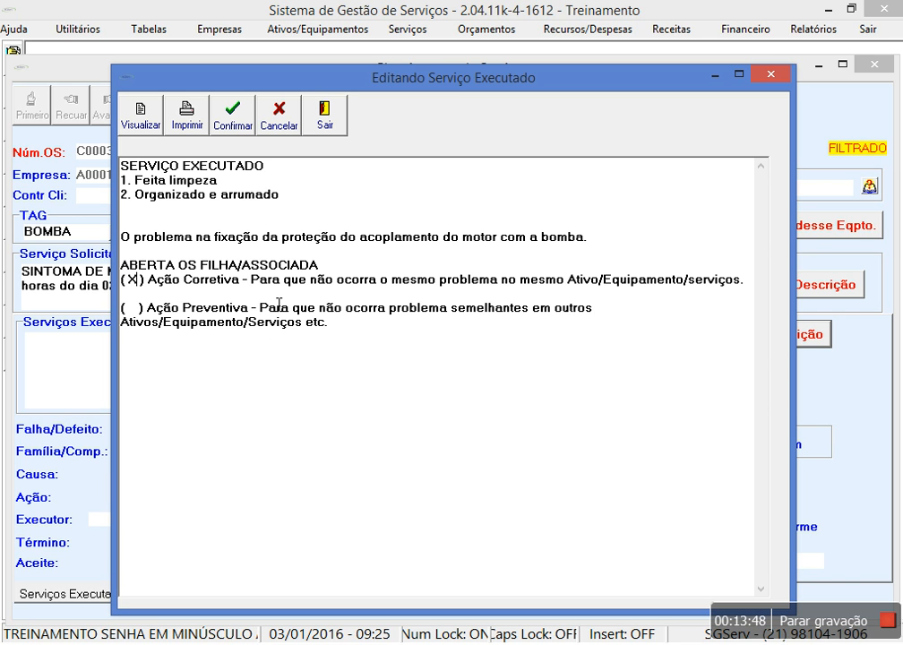
{"action": "left_click", "coordinate": [242, 120]}
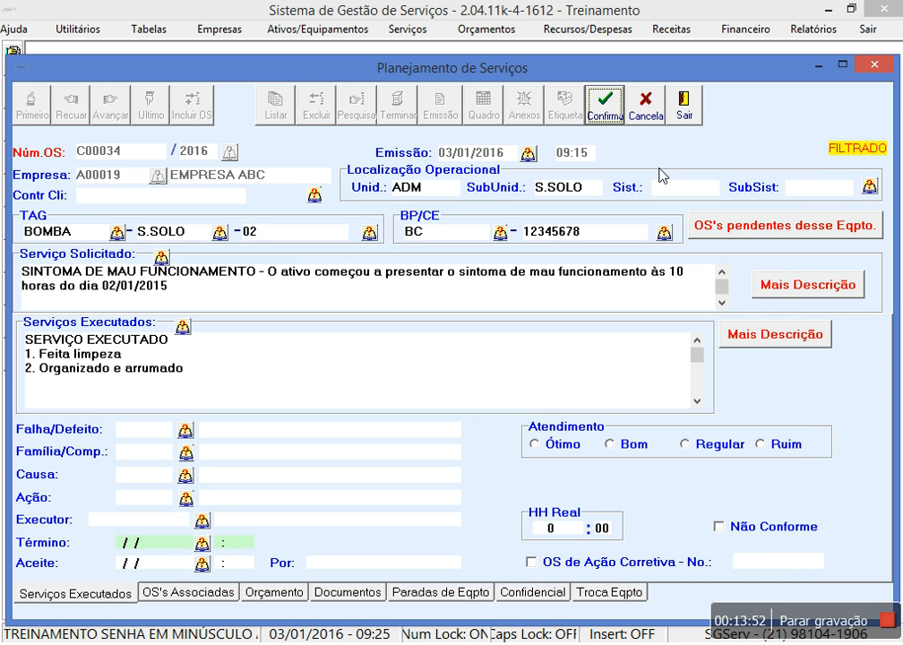
Set the Executor to the same SEMEC mechanic who is the order's Encarregado
{"action": "left_click", "coordinate": [157, 527]}
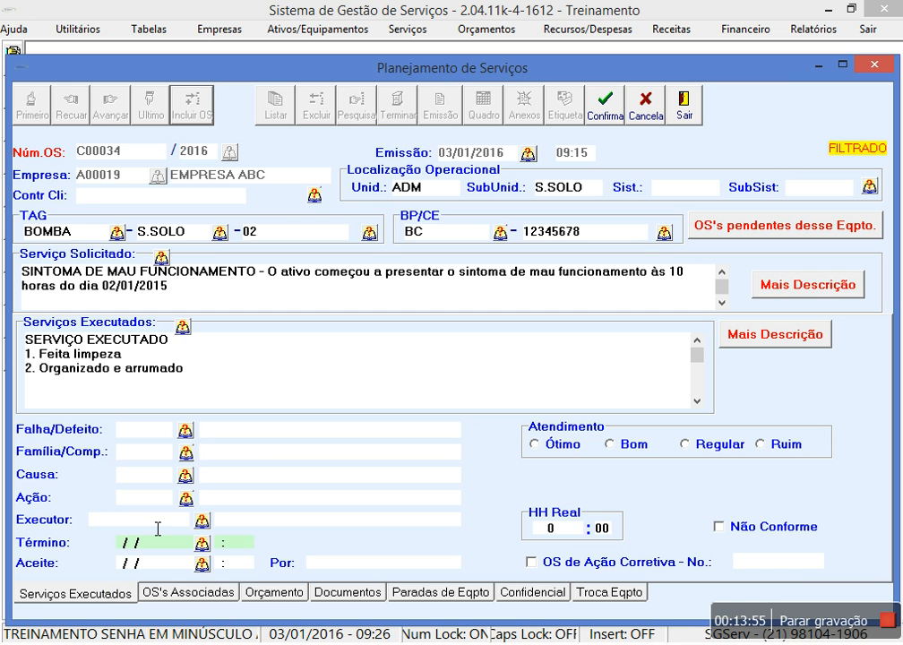
{"action": "left_click", "coordinate": [201, 520]}
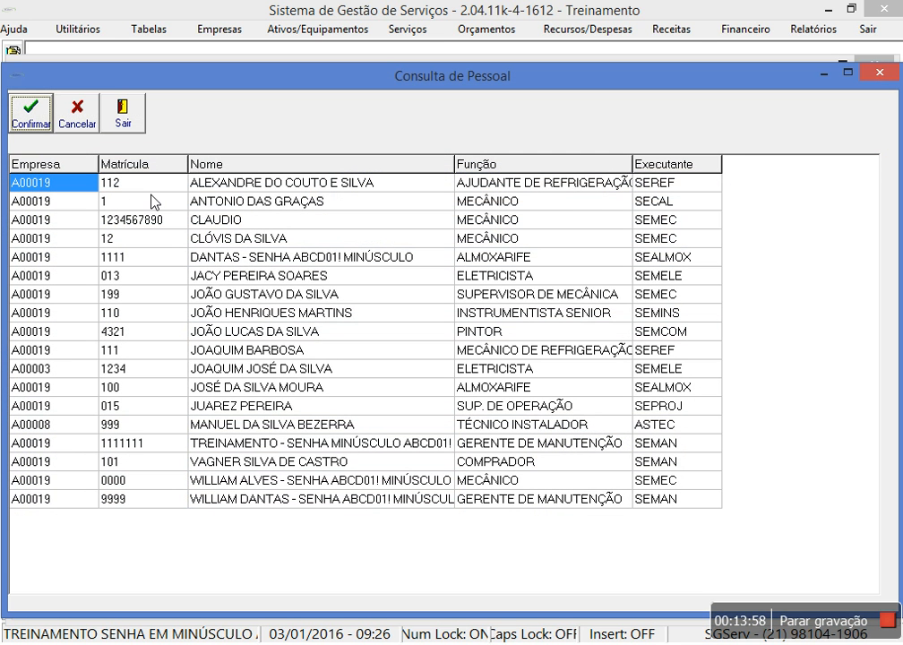
{"action": "double_click", "coordinate": [228, 240]}
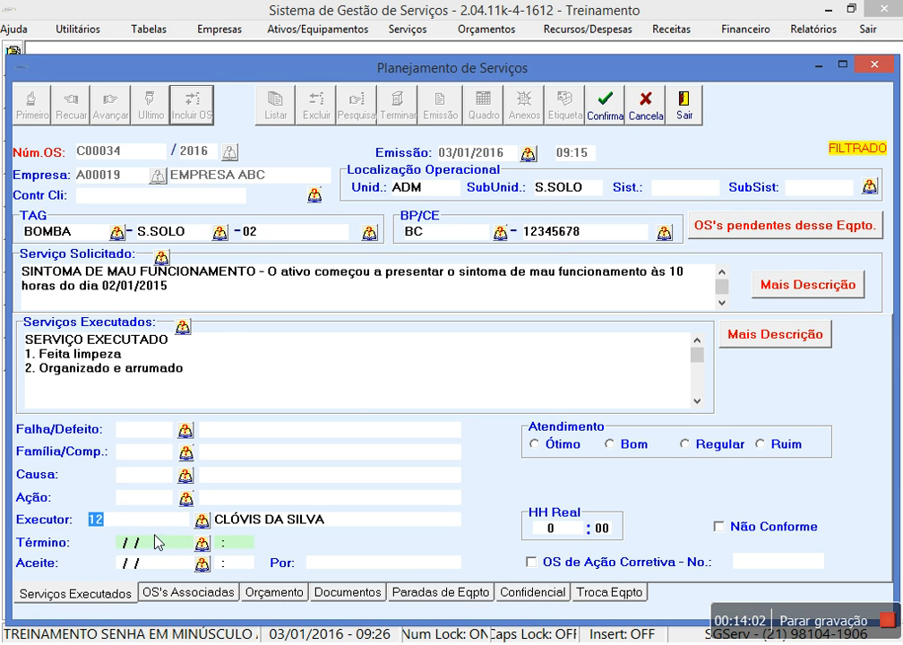
Set Término to 03/01/2016 at 09:20 and enter the accepting person's first name in the Aceite's Por field
{"action": "left_click", "coordinate": [201, 544]}
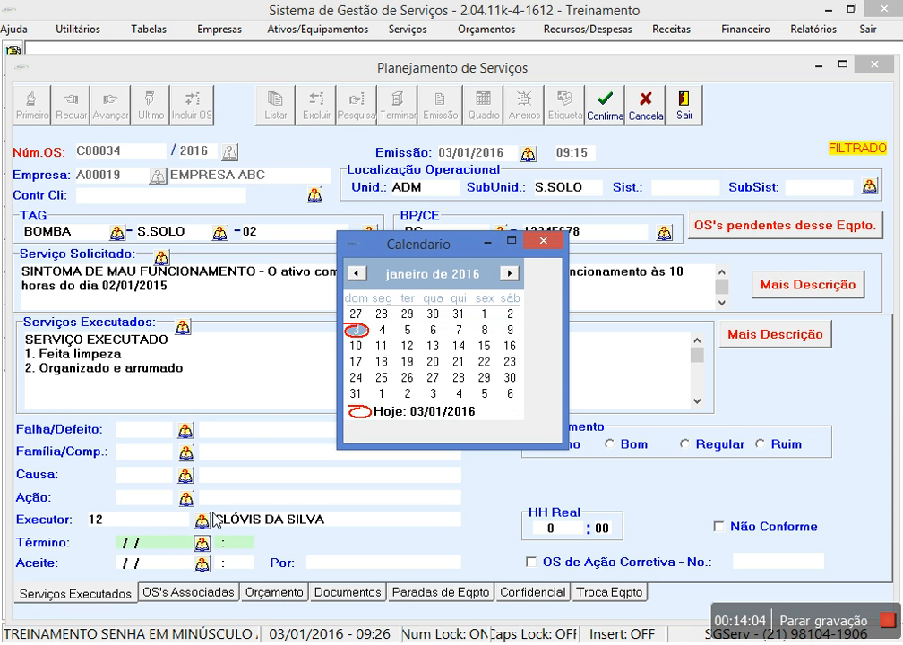
{"action": "left_click", "coordinate": [364, 330]}
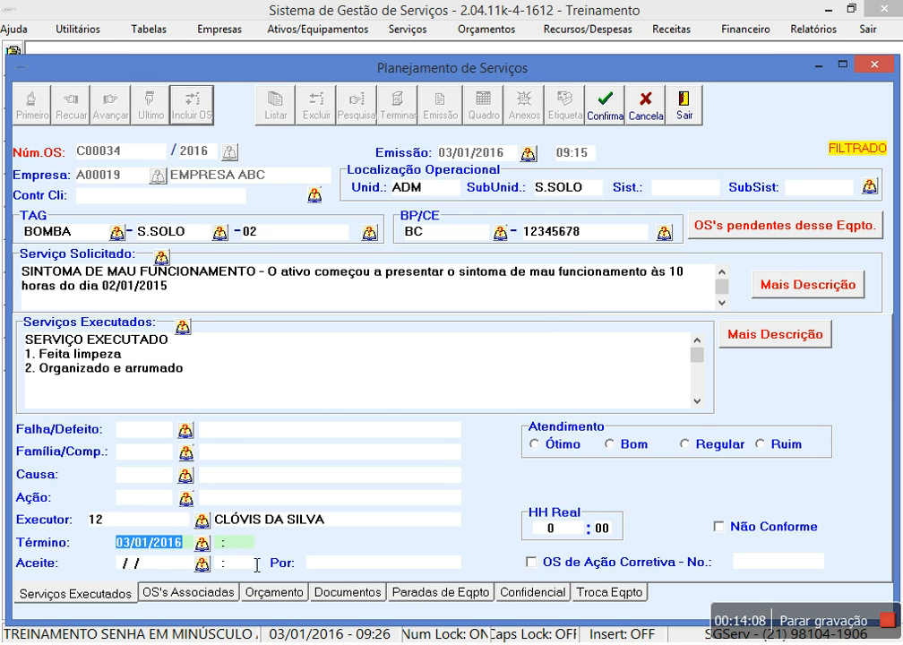
{"action": "key", "text": "Tab"}
{"action": "type", "text": "0920"}
{"action": "key", "text": "Tab"}
{"action": "key", "text": "Tab"}
{"action": "key", "text": "Tab"}
{"action": "type", "text": "JURAEZ"}
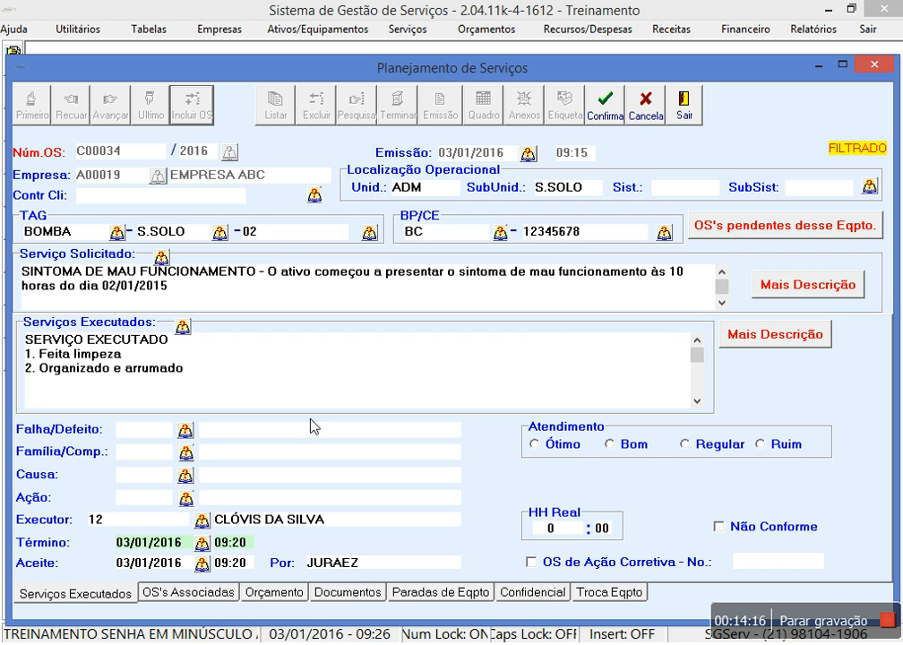
Request an OS de Ação Corretiva and save the order's termination, generating the associated order
{"action": "left_click", "coordinate": [544, 565]}
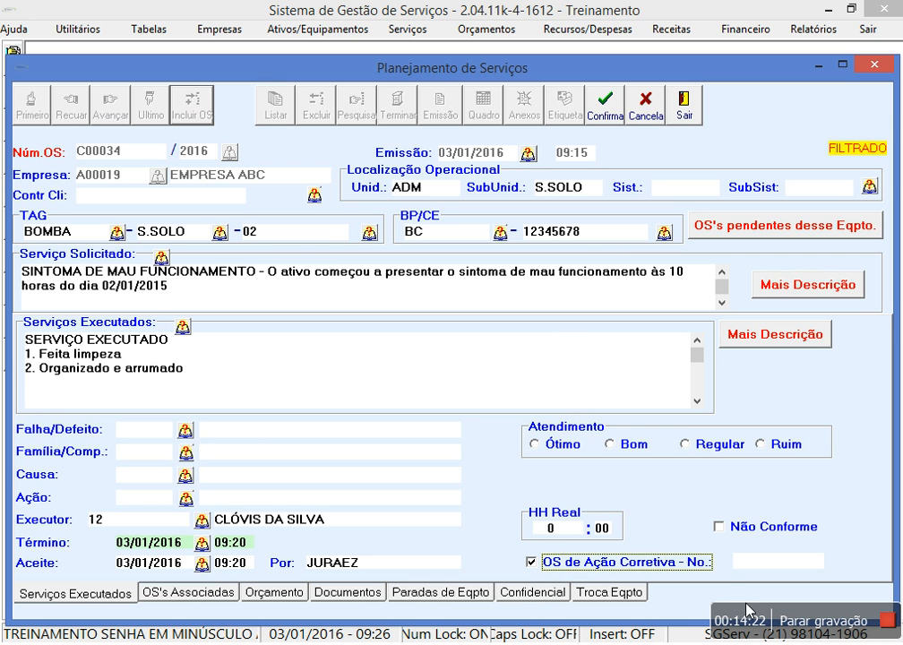
{"action": "left_click", "coordinate": [606, 105]}
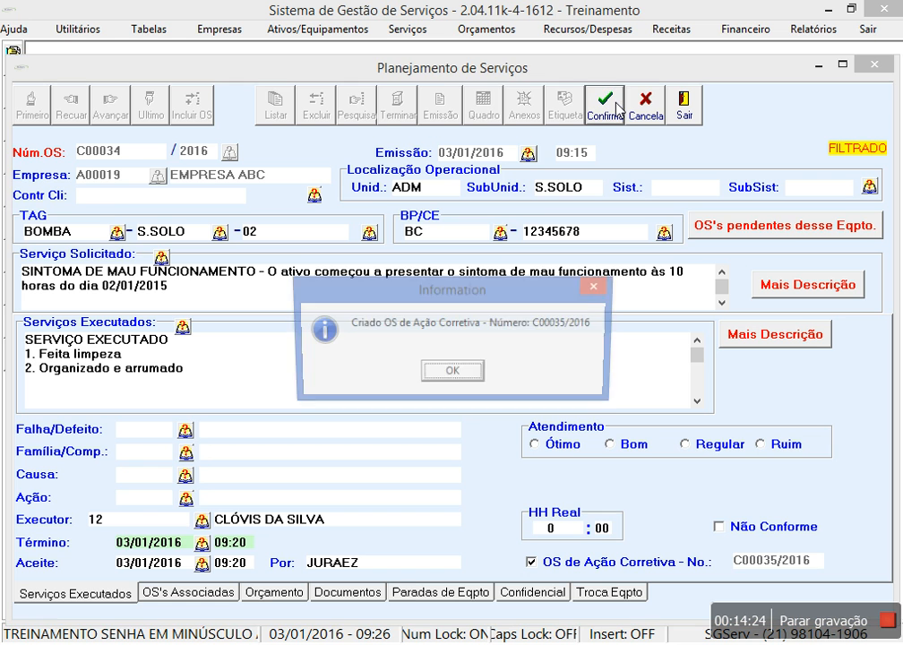
{"action": "left_click", "coordinate": [454, 373]}
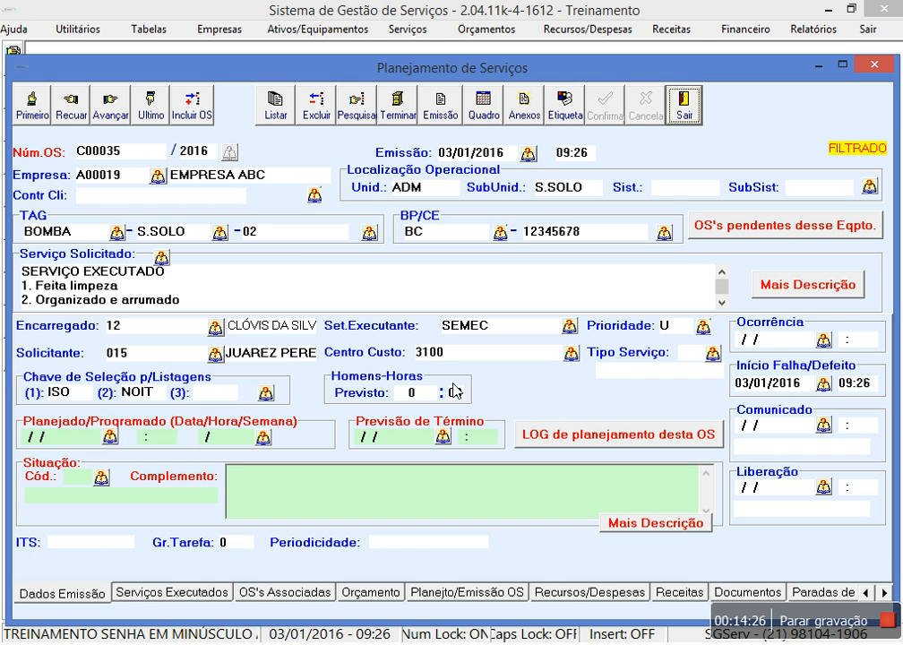
Delete everything above ABERTA OS FILHA/ASSOCIADA from the new corrective order's Serviço Solicitado text
{"action": "left_click", "coordinate": [802, 281]}
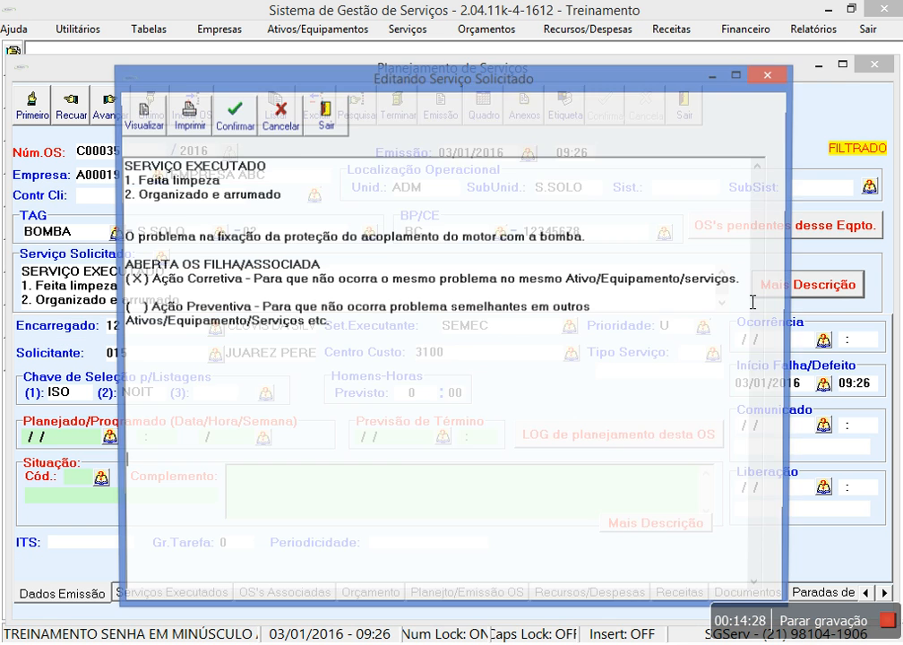
{"action": "left_click_drag", "start_coordinate": [609, 242], "coordinate": [120, 165]}
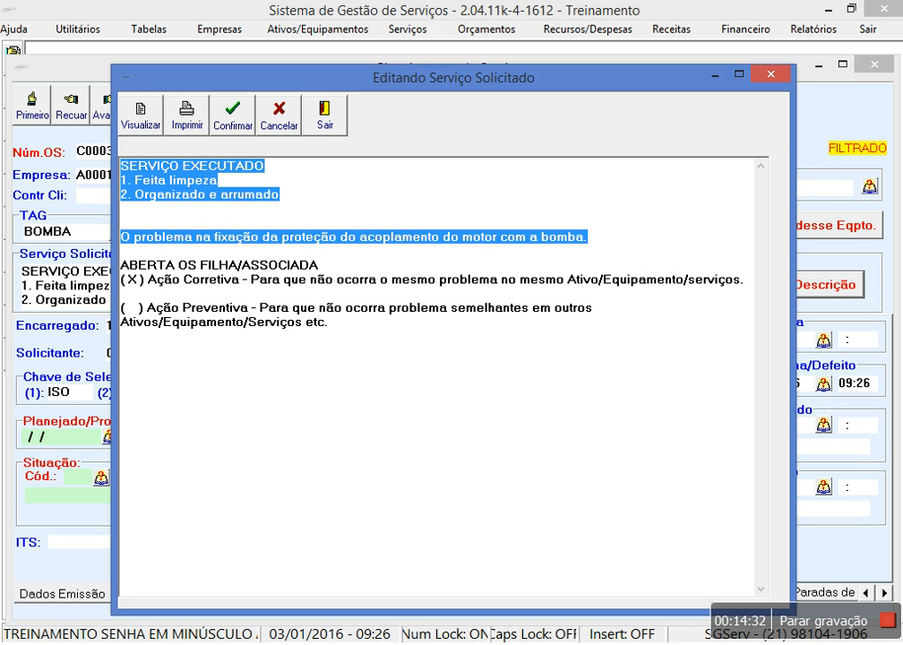
{"action": "key", "text": "Delete"}
{"action": "key", "text": "Delete"}
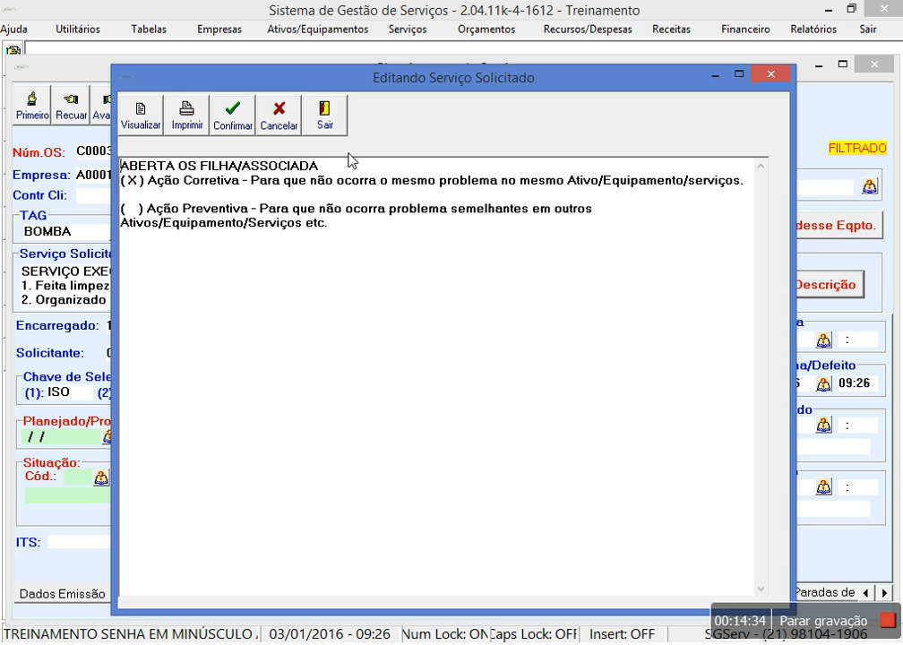
Replace the Ação Preventiva paragraph with "Estudar formmmmm", confirm the requested-service text, and leave the service planning form
{"action": "left_click_drag", "start_coordinate": [611, 227], "coordinate": [120, 177]}
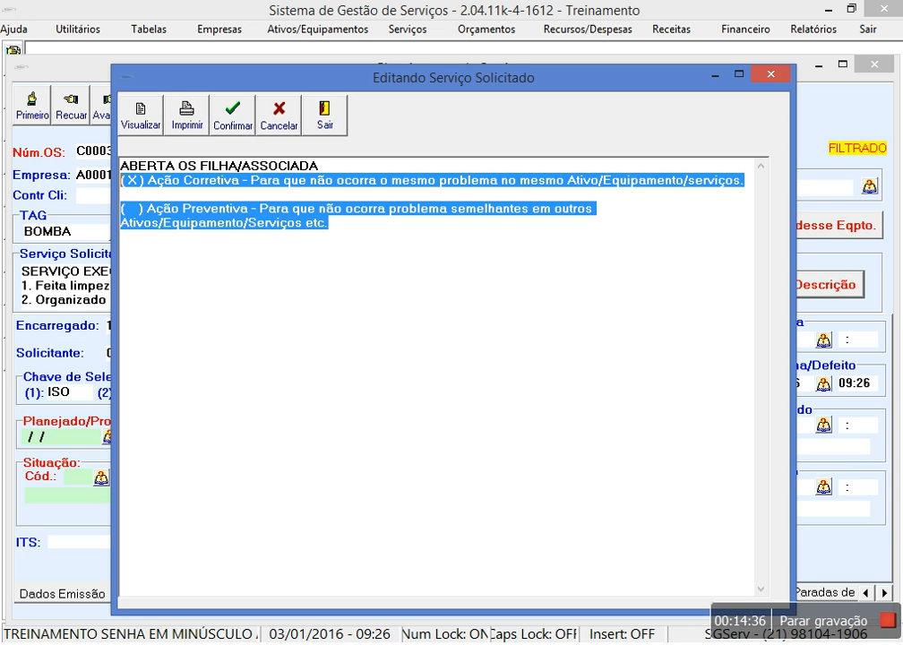
{"action": "key", "text": "shift+Down"}
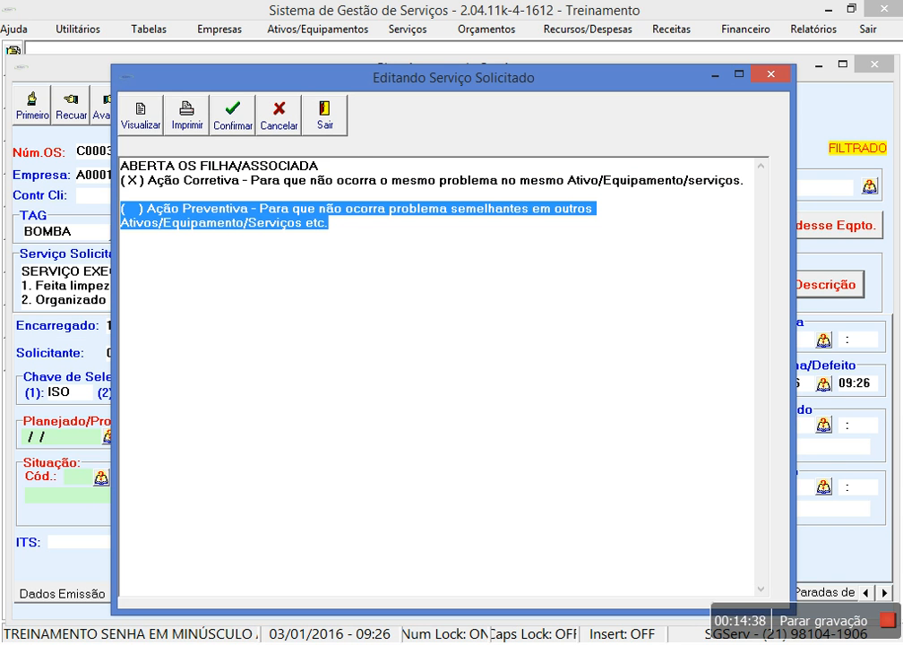
{"action": "key", "text": "Delete"}
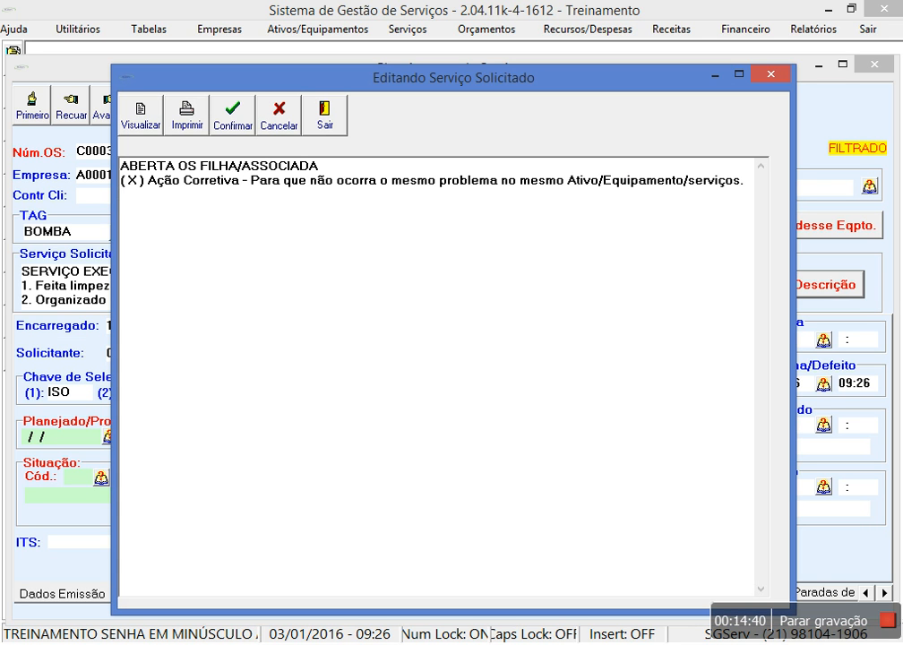
{"action": "type", "text": "Estudar formmmmm"}
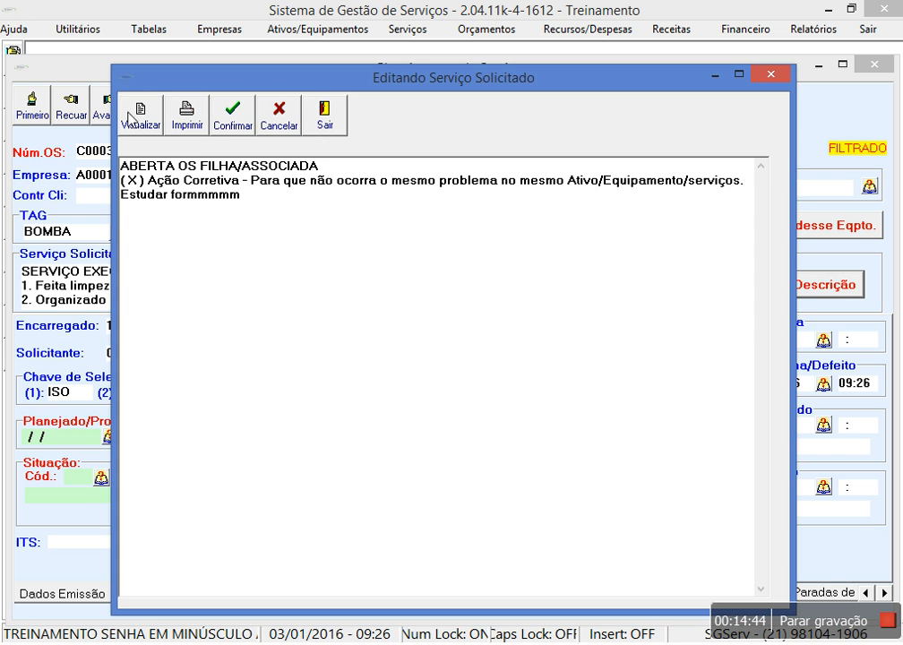
{"action": "left_click", "coordinate": [244, 120]}
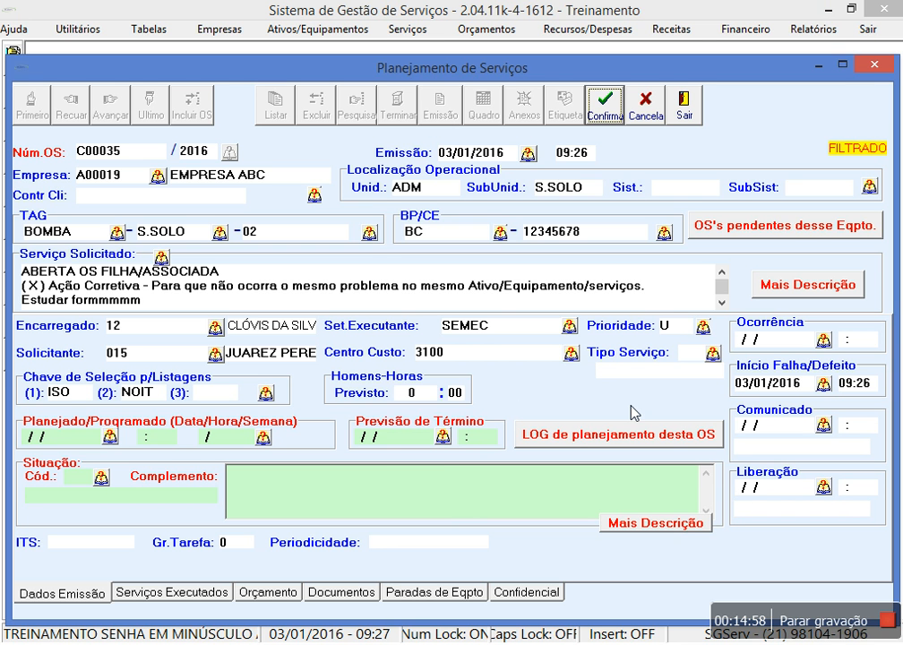
{"action": "left_click", "coordinate": [686, 105]}
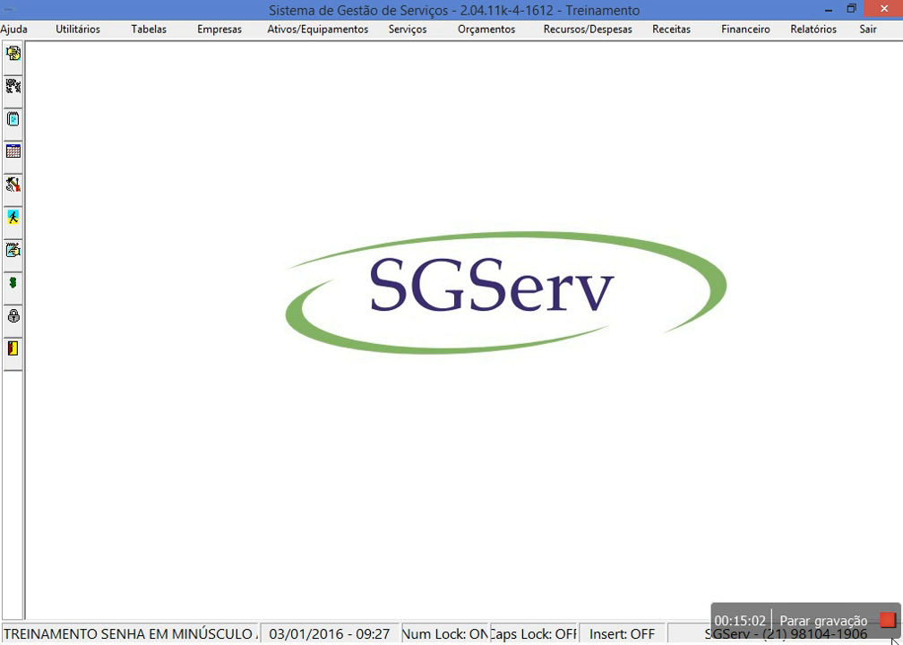
{"action": "mouse_move", "coordinate": [889, 627]}
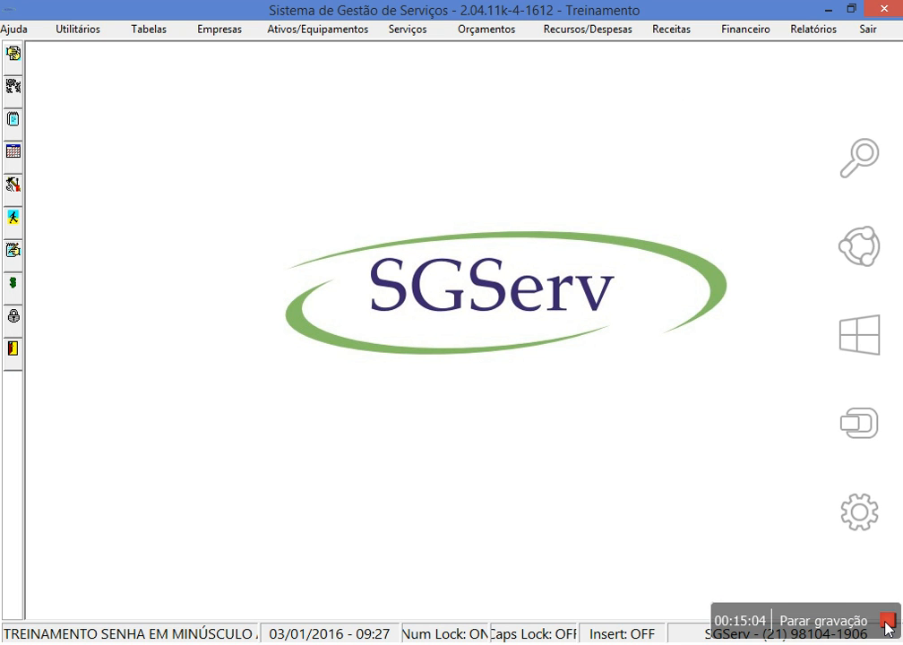